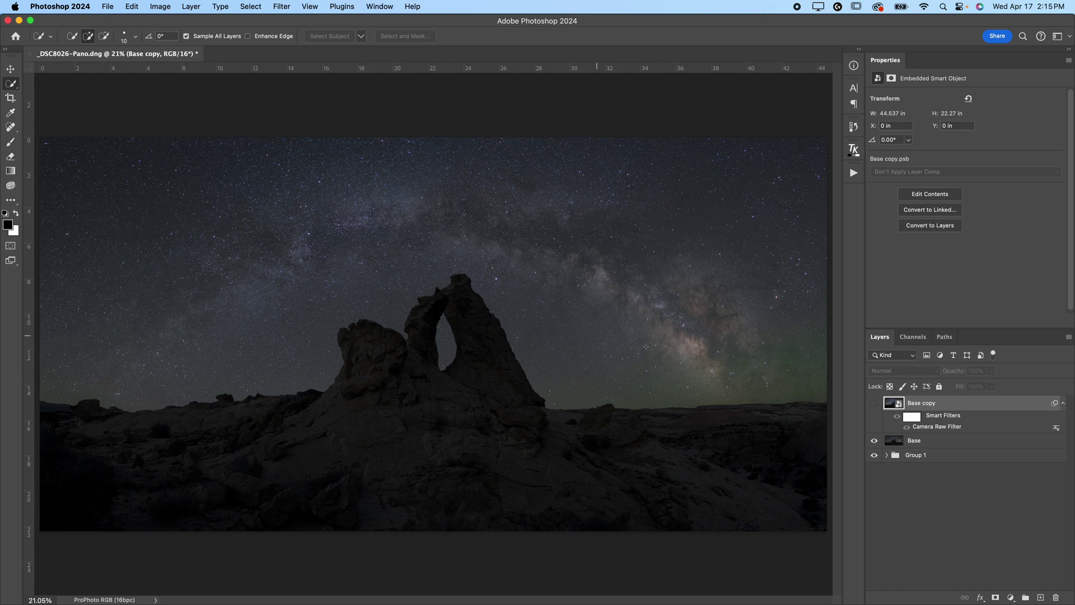
Show Base copy and apply Camera Raw: Exposure +0.20, Highlights +41, Shadows −44, Whites +38, Blacks +27
click(874, 403)
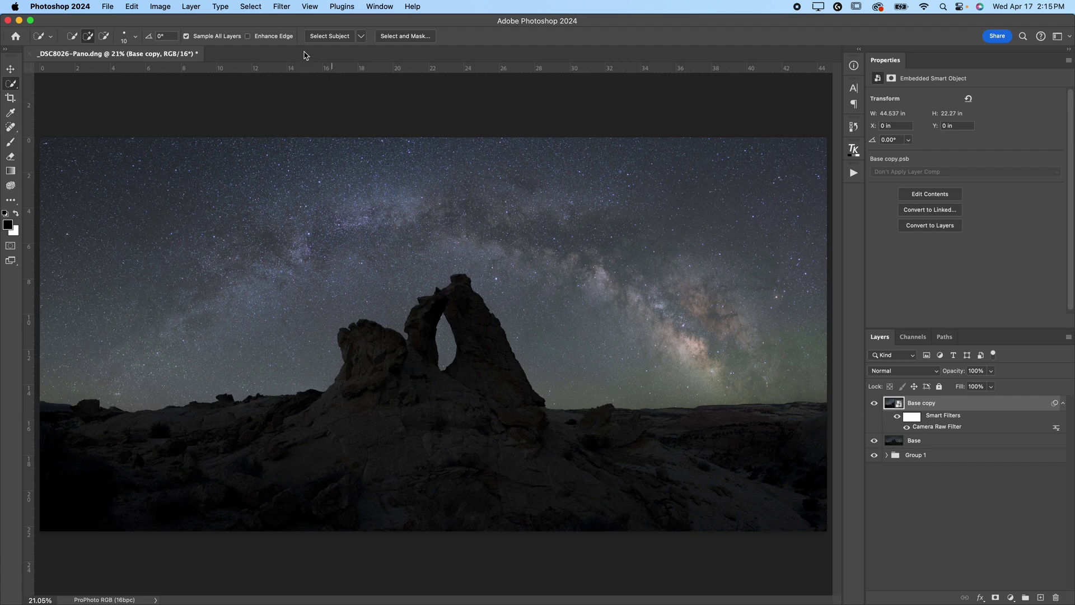
click(280, 6)
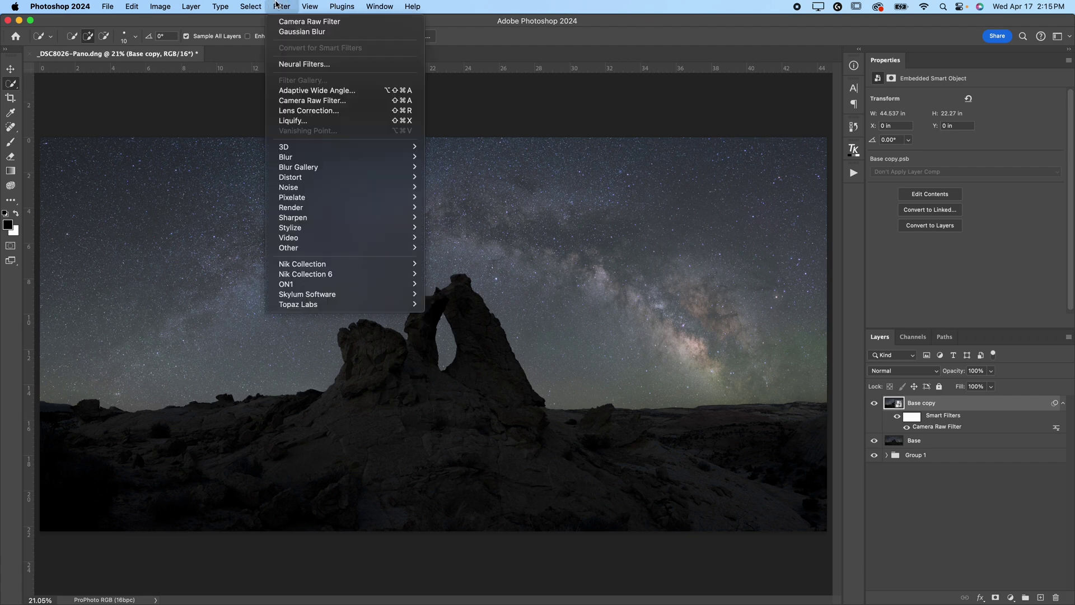
click(311, 105)
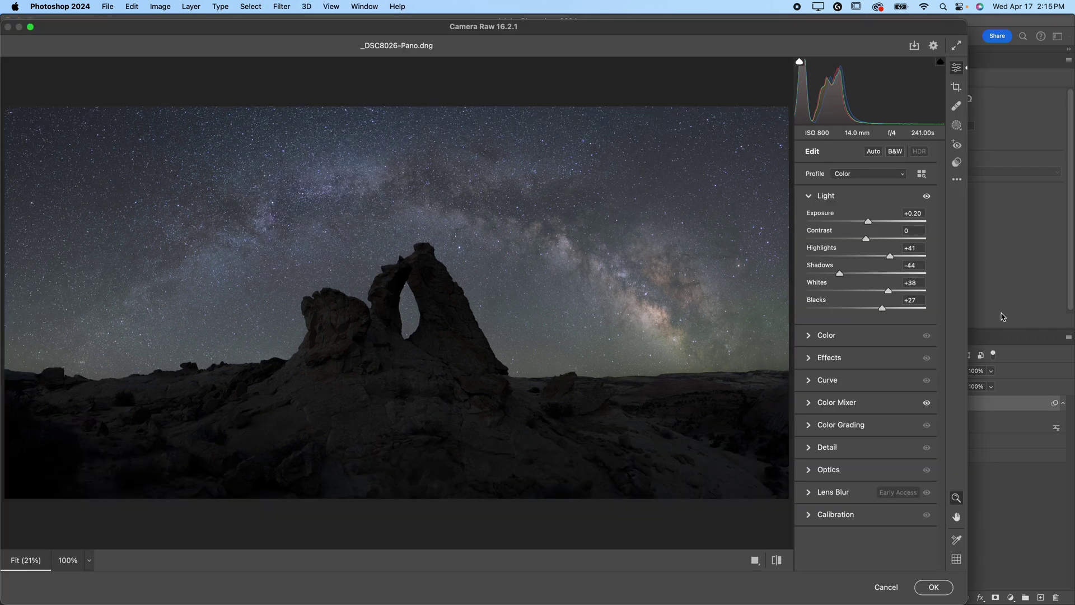
key(f)
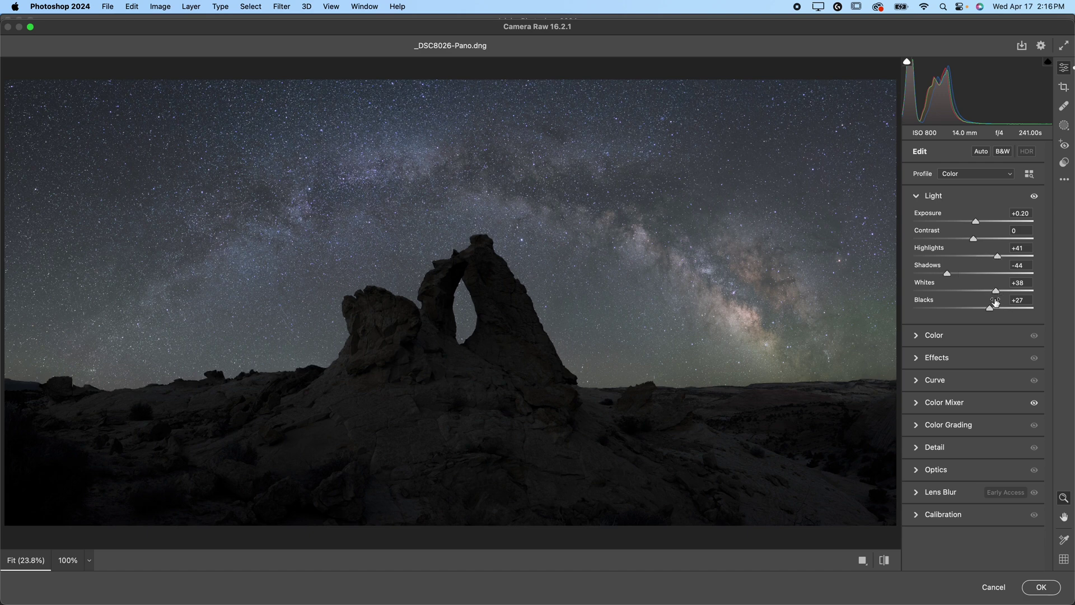
click(1034, 197)
click(1035, 197)
click(1041, 586)
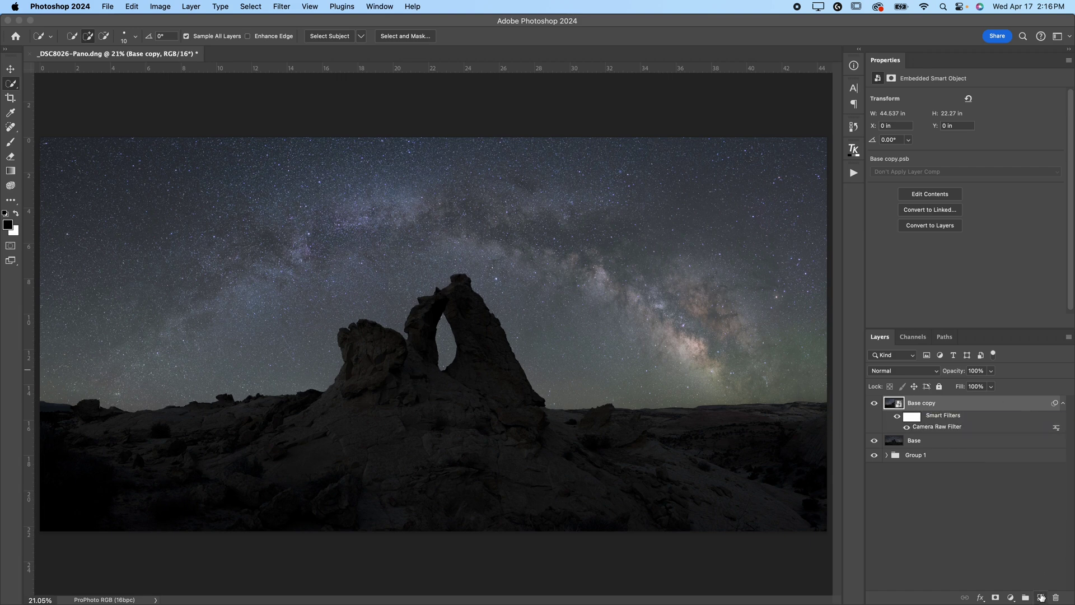
Stamp a merged visible copy into a new top layer named 'Star Reduction'
click(1040, 598)
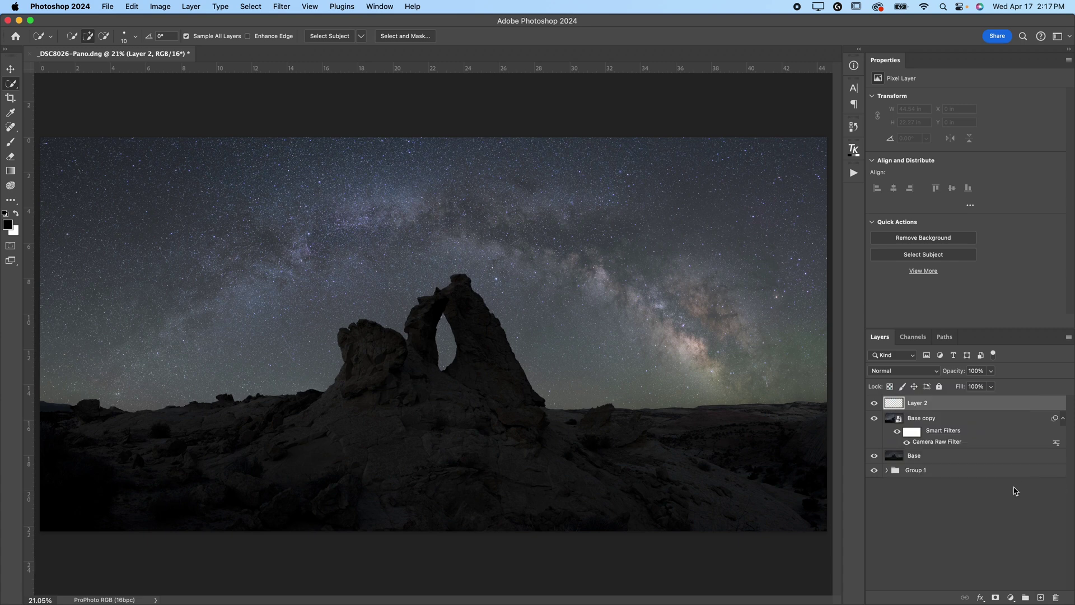
key(super+alt+shift+e)
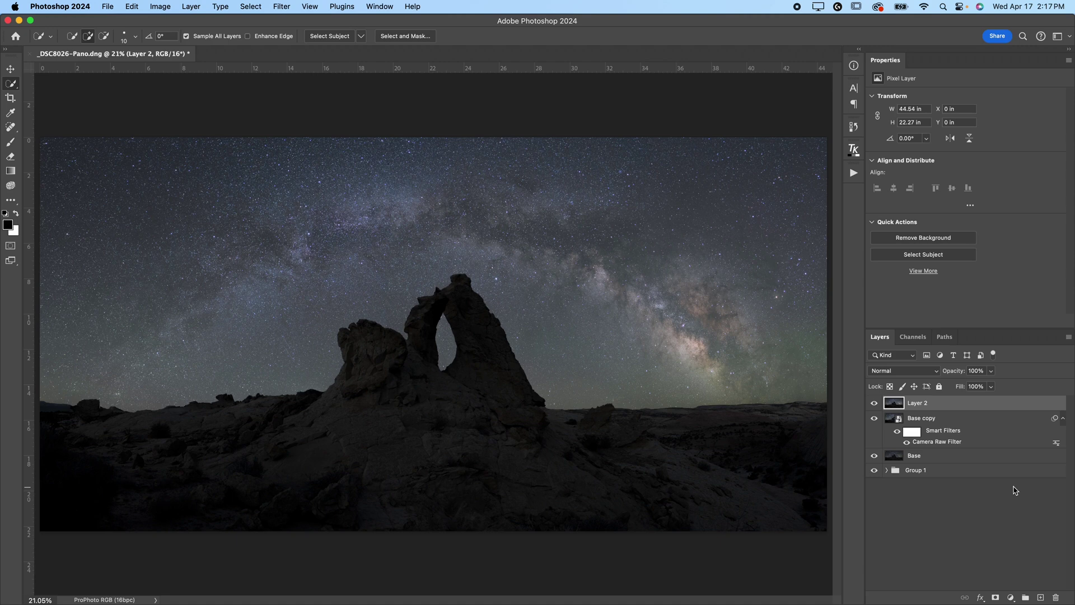
double_click(919, 402)
text(Star Reduction)
key(Return)
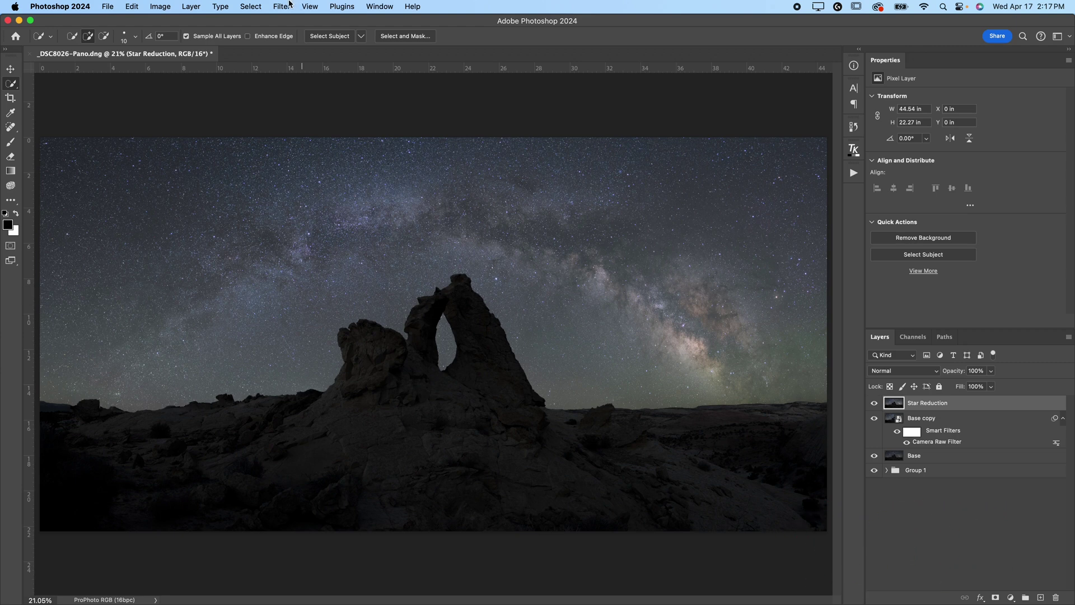
Select the stars with Color Range set to Highlights, Range 130 and Fuzziness 42
click(257, 4)
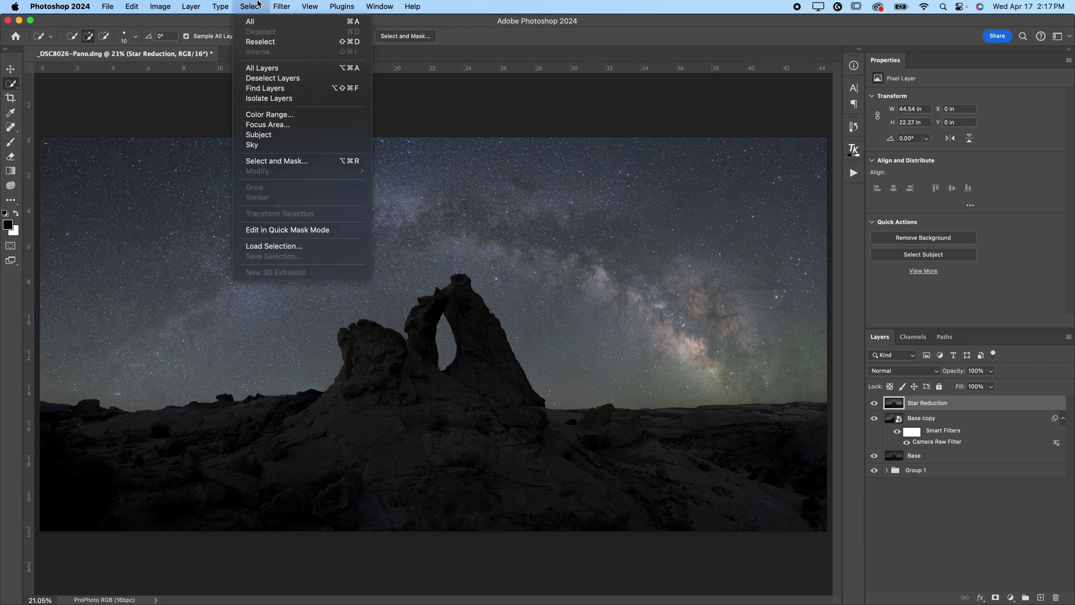
click(277, 113)
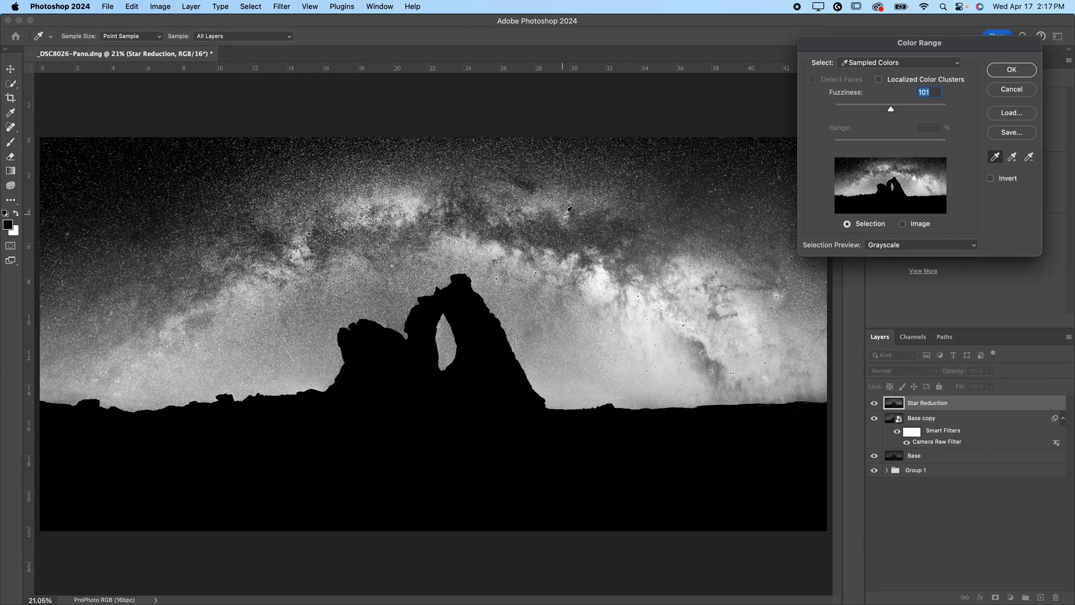
click(857, 64)
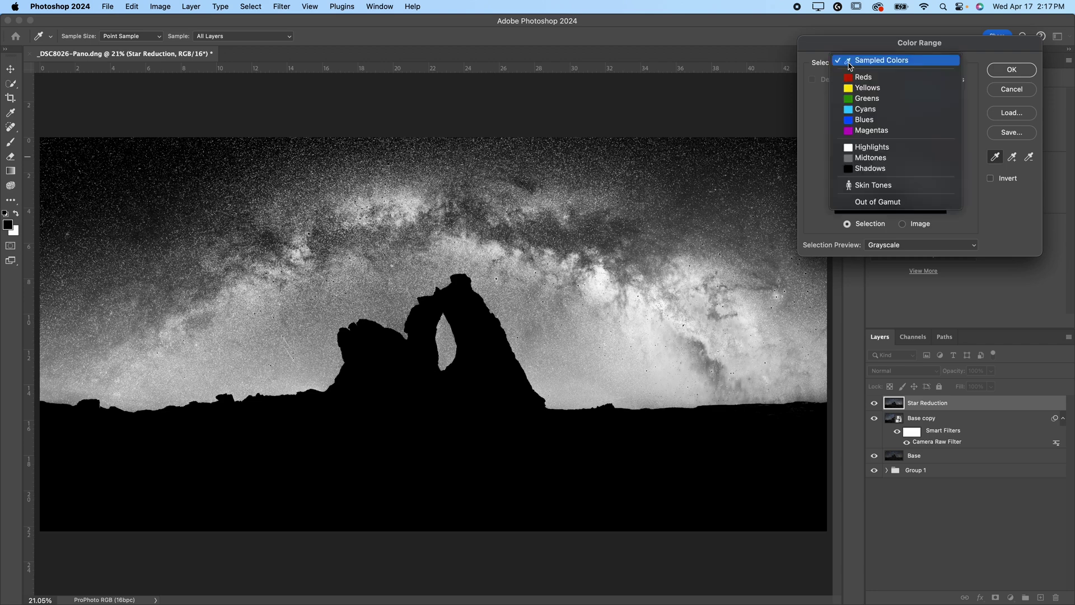
click(887, 149)
mouse_move(924, 46)
mouse_down()
mouse_move(921, 56)
mouse_move(933, 43)
mouse_up()
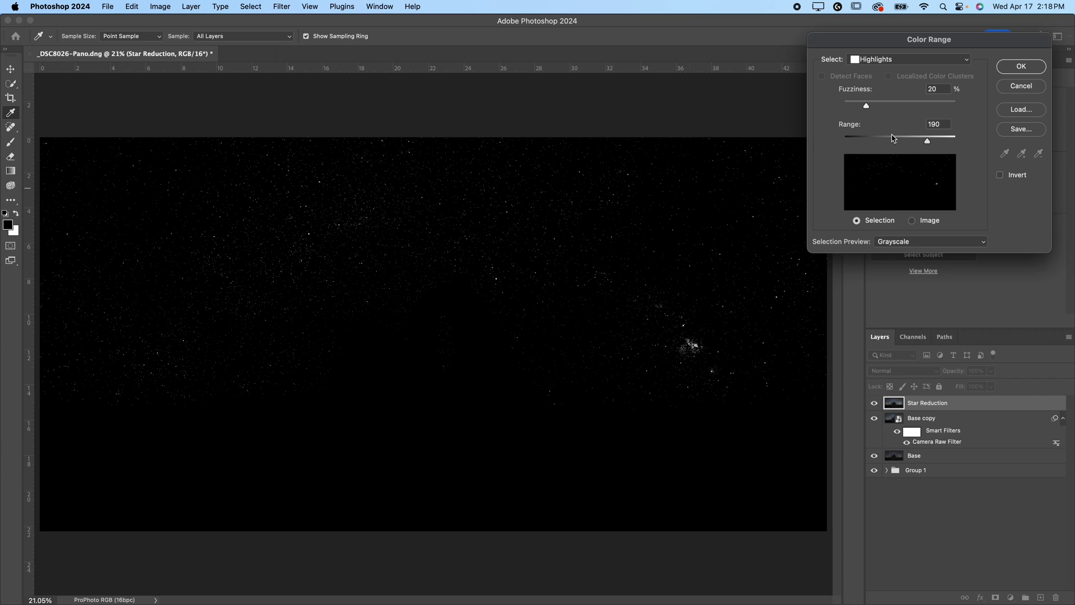
mouse_move(894, 138)
mouse_down()
mouse_move(859, 140)
mouse_move(894, 141)
mouse_move(877, 141)
mouse_up()
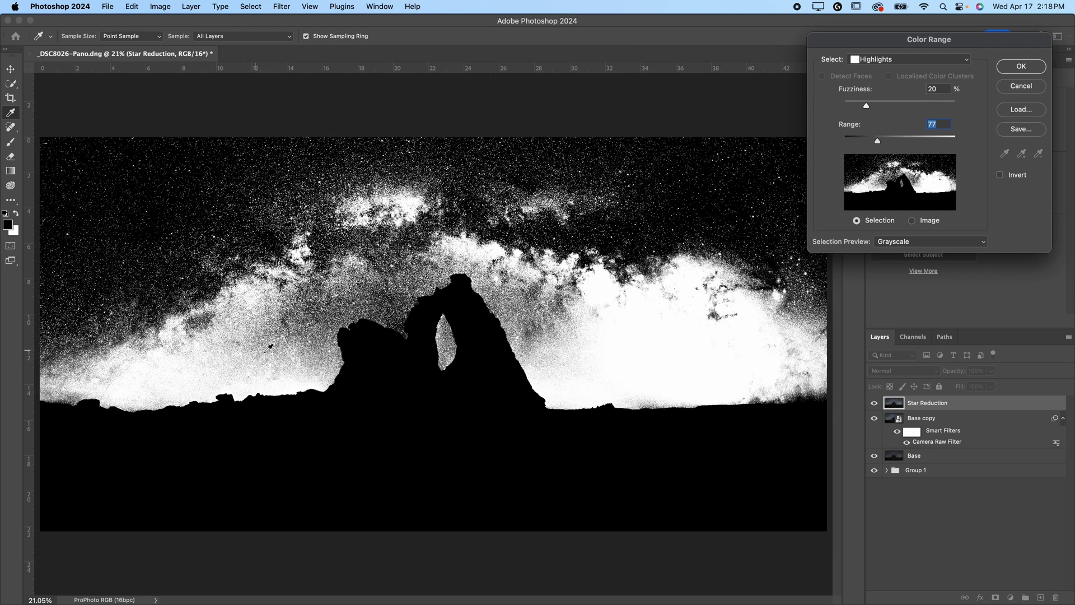
click(907, 141)
drag(906, 141, 909, 107)
click(904, 104)
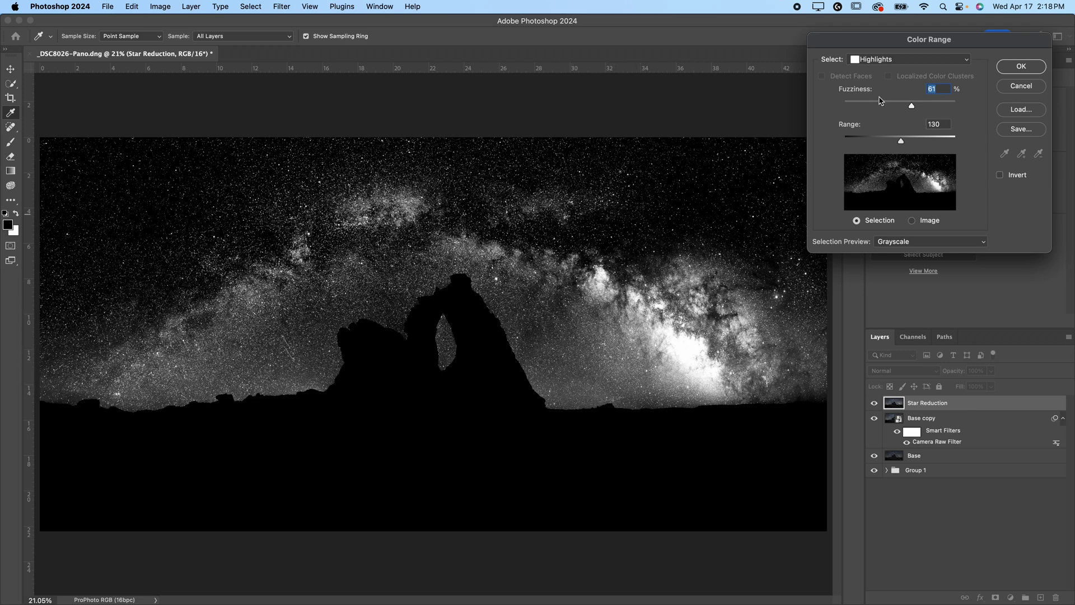
drag(895, 104, 892, 105)
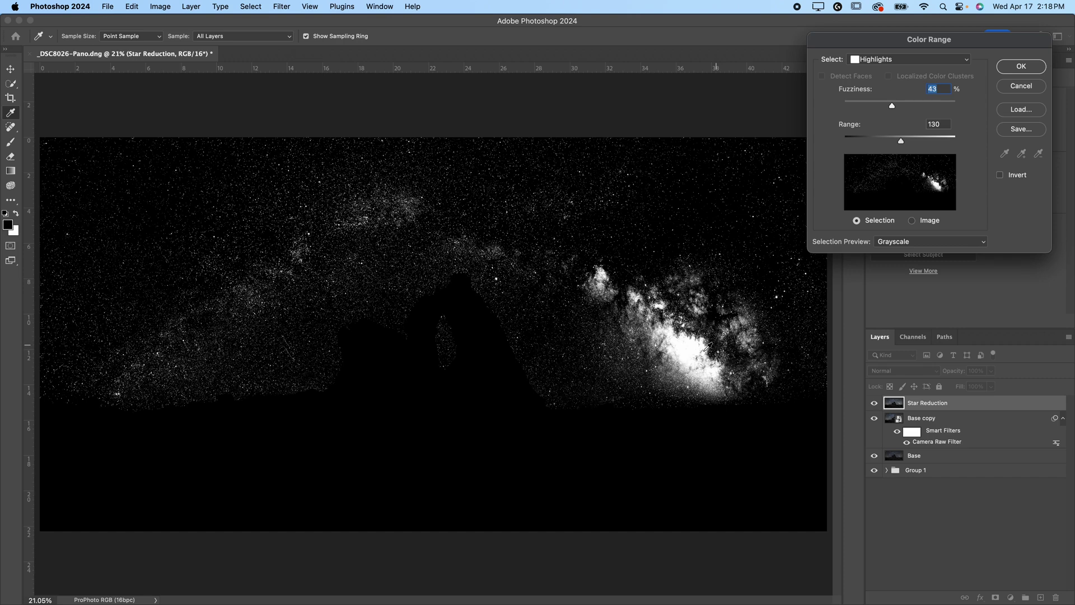
drag(895, 105, 891, 107)
click(1022, 67)
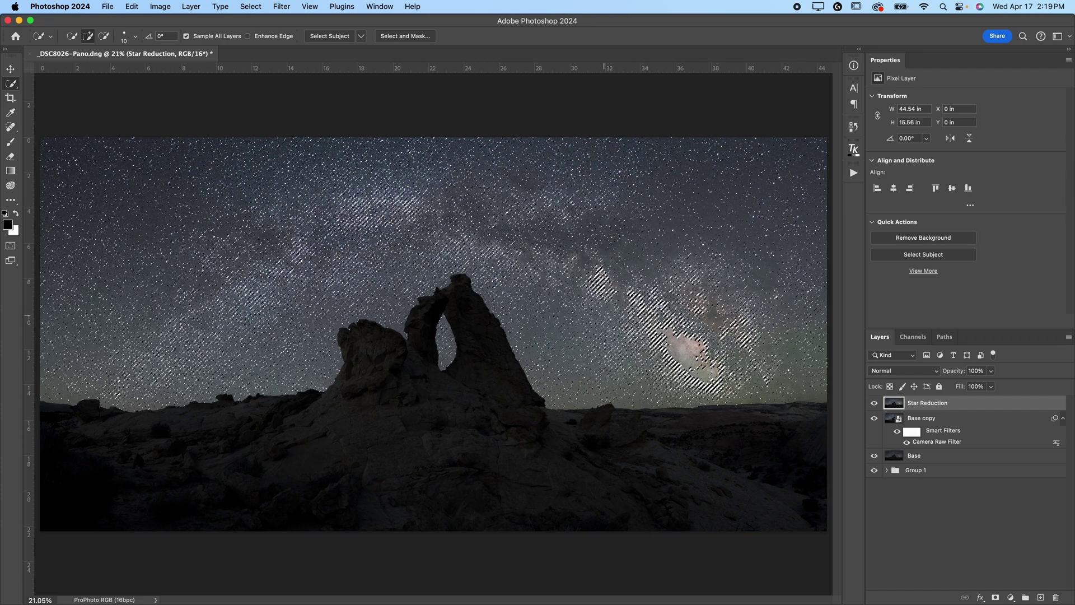
Expand the star selection by a few pixels
click(251, 7)
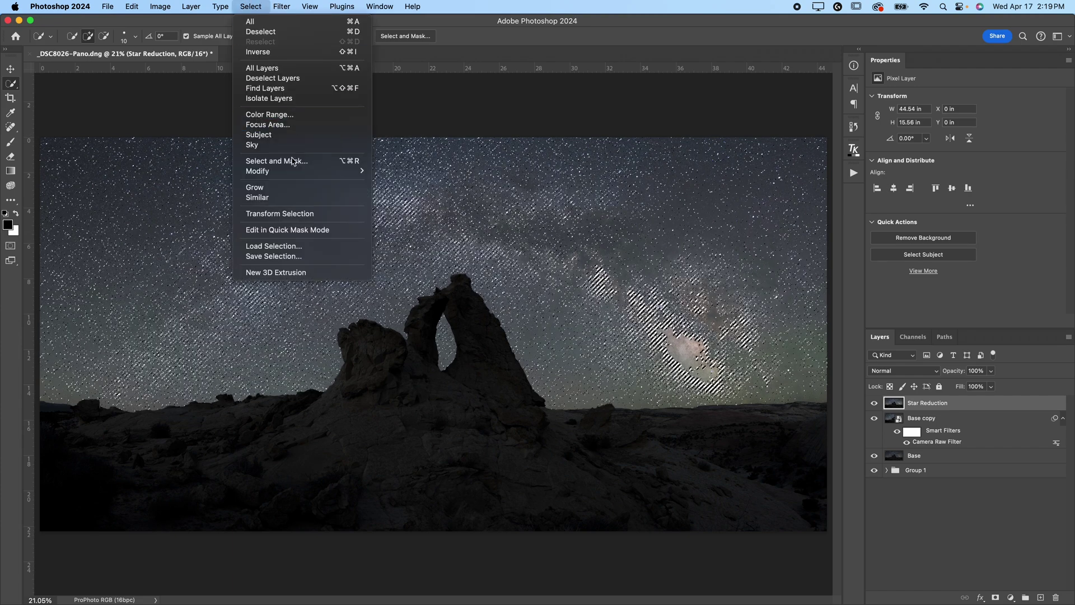
mouse_move(286, 176)
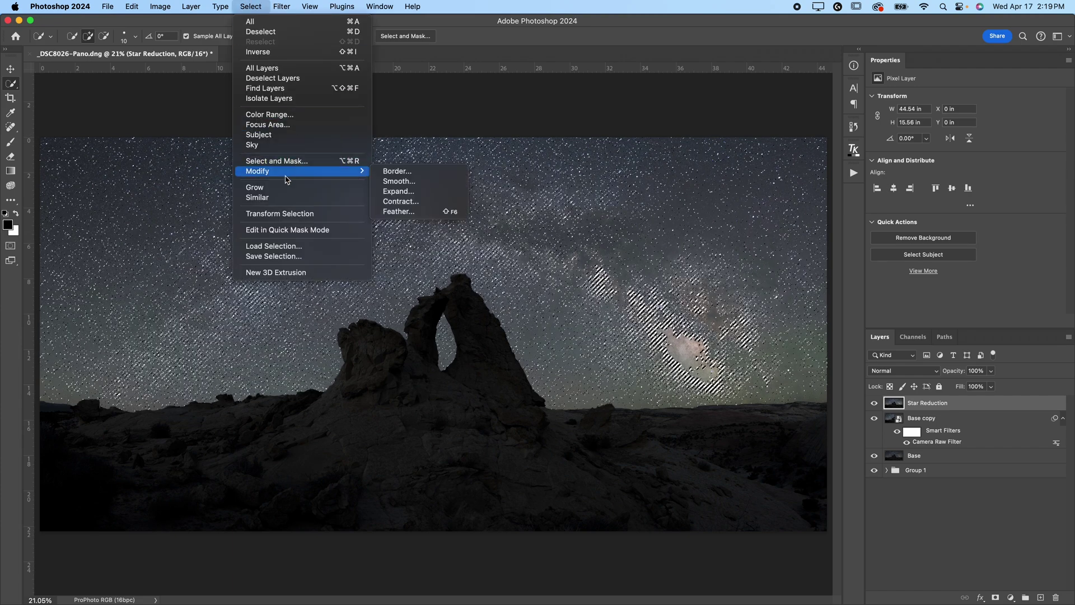
click(392, 191)
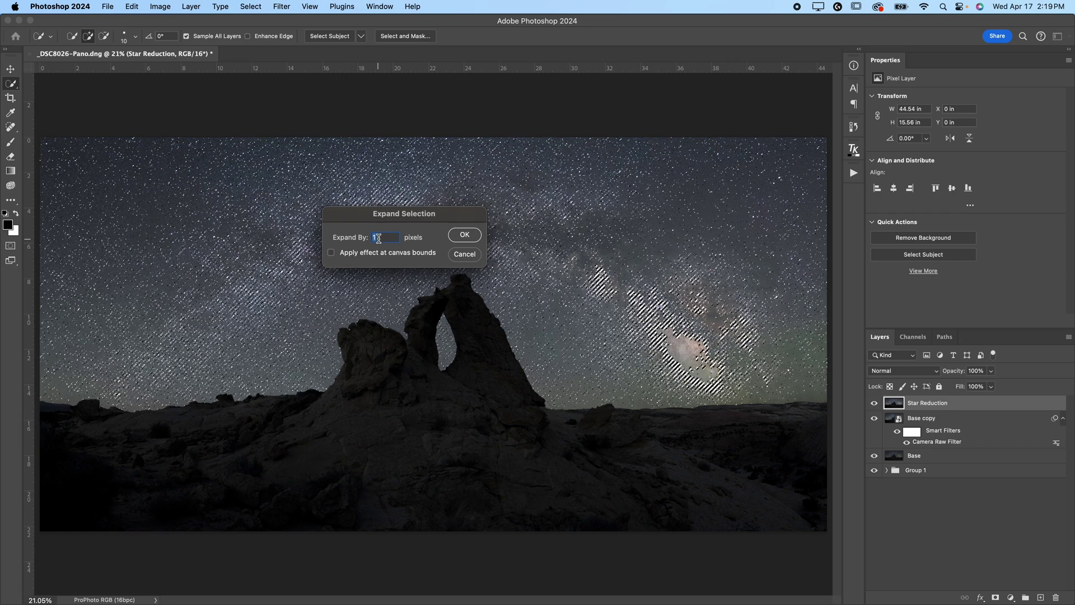
click(465, 234)
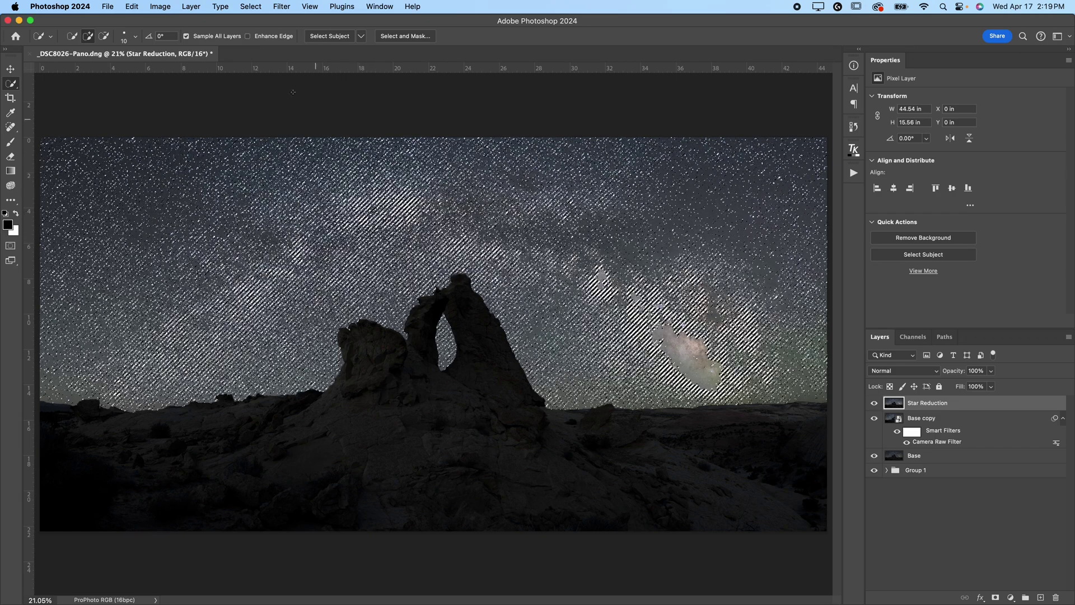
Feather the star selection to soften its edges
click(250, 6)
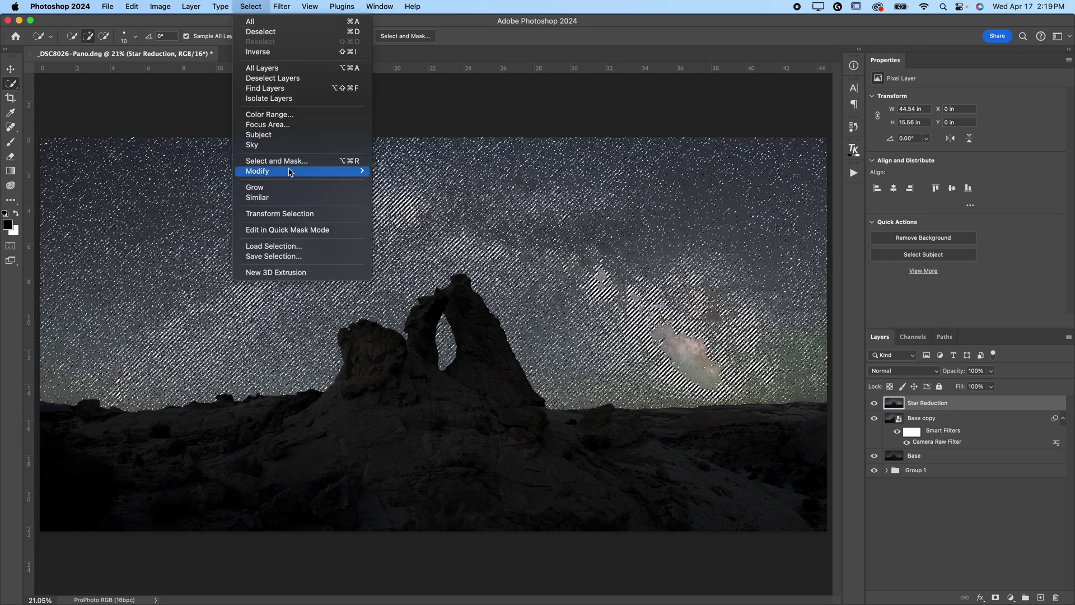
mouse_move(290, 172)
click(395, 211)
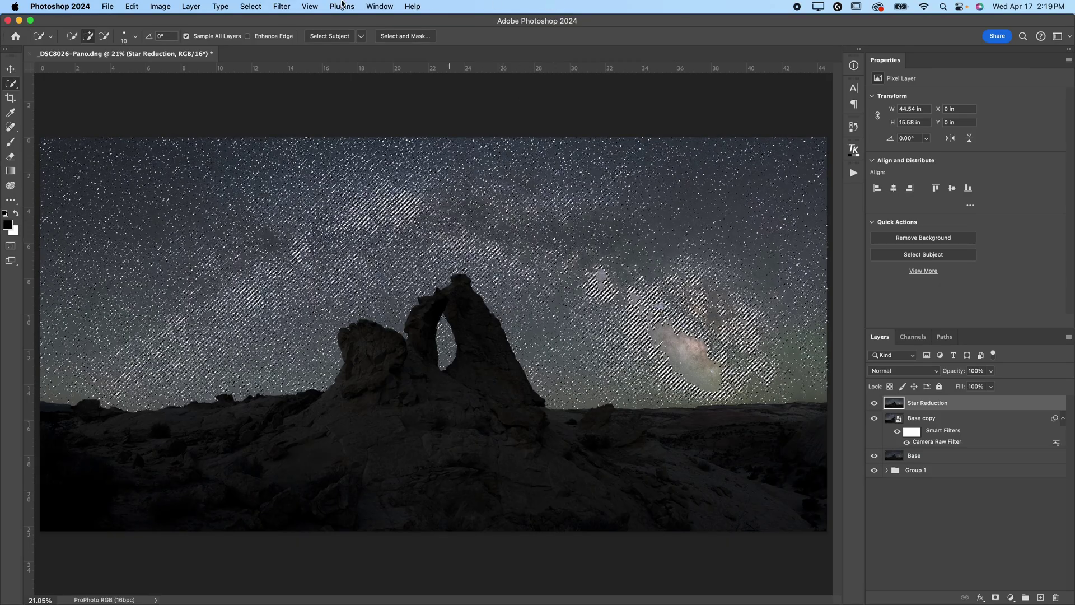
Apply a 2.5 px Minimum filter preserving Roundness to Star Reduction, then deselect
click(282, 6)
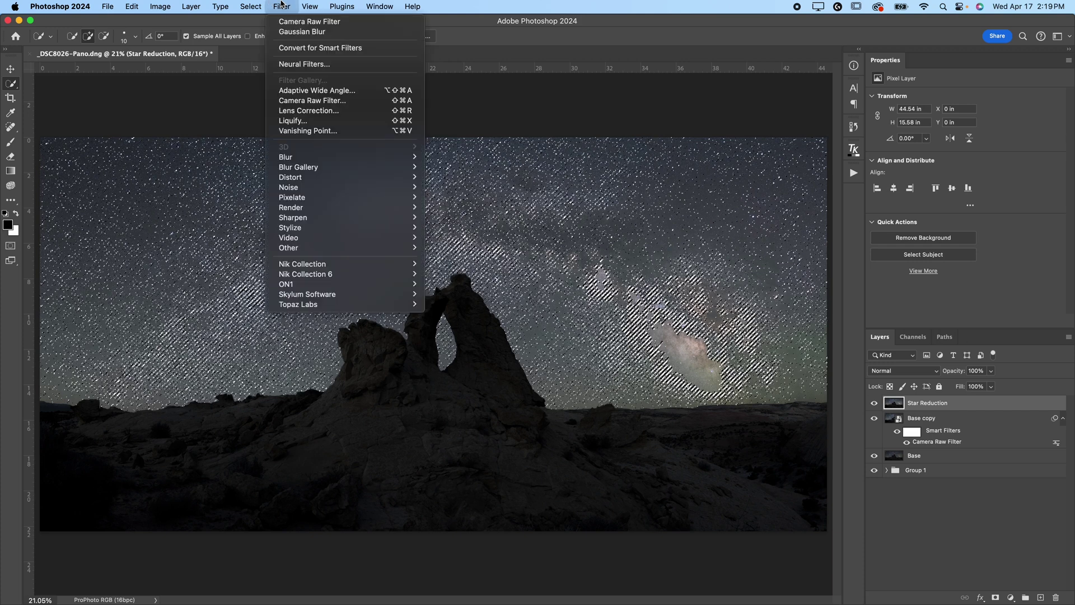
mouse_move(379, 247)
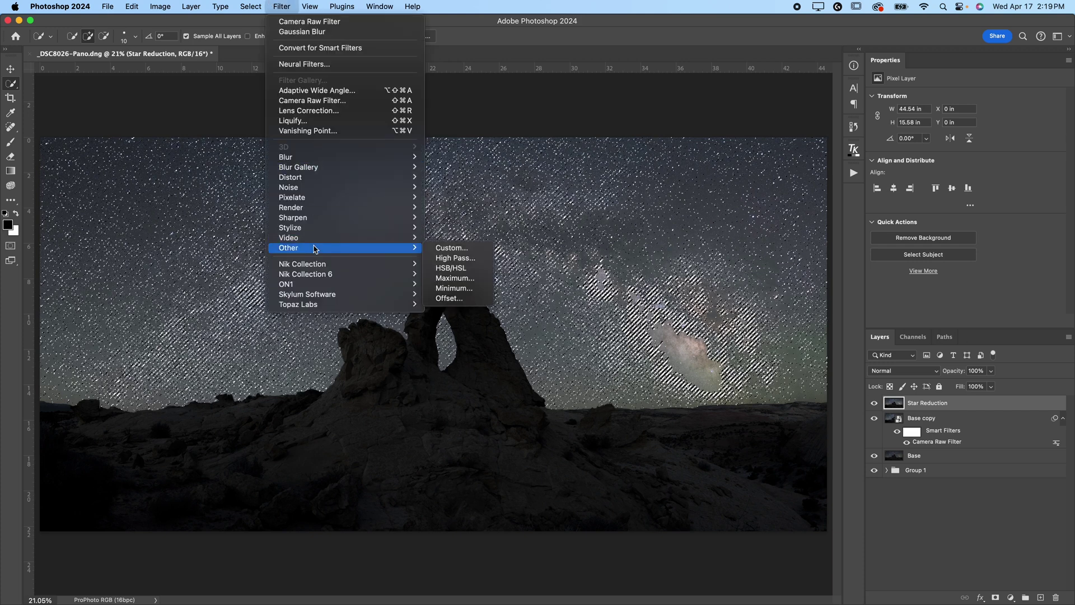
click(453, 288)
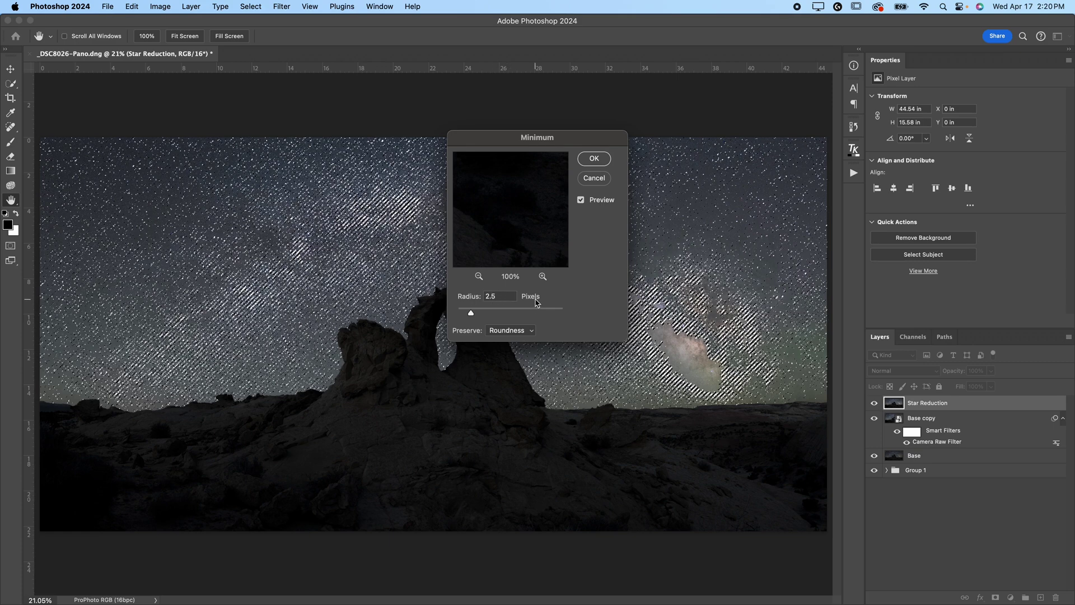
click(526, 334)
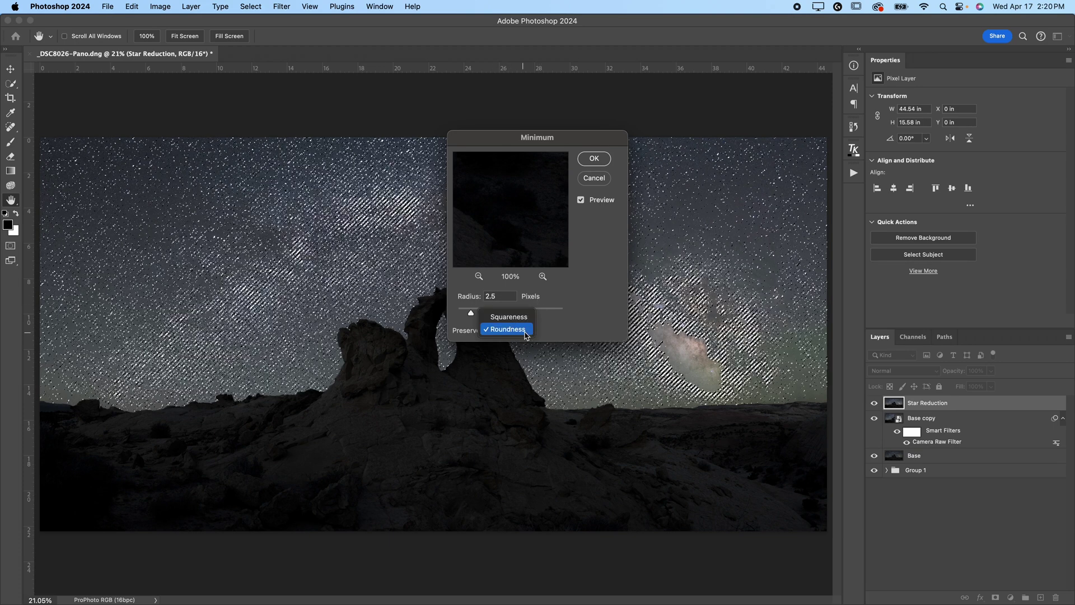
click(512, 335)
click(514, 330)
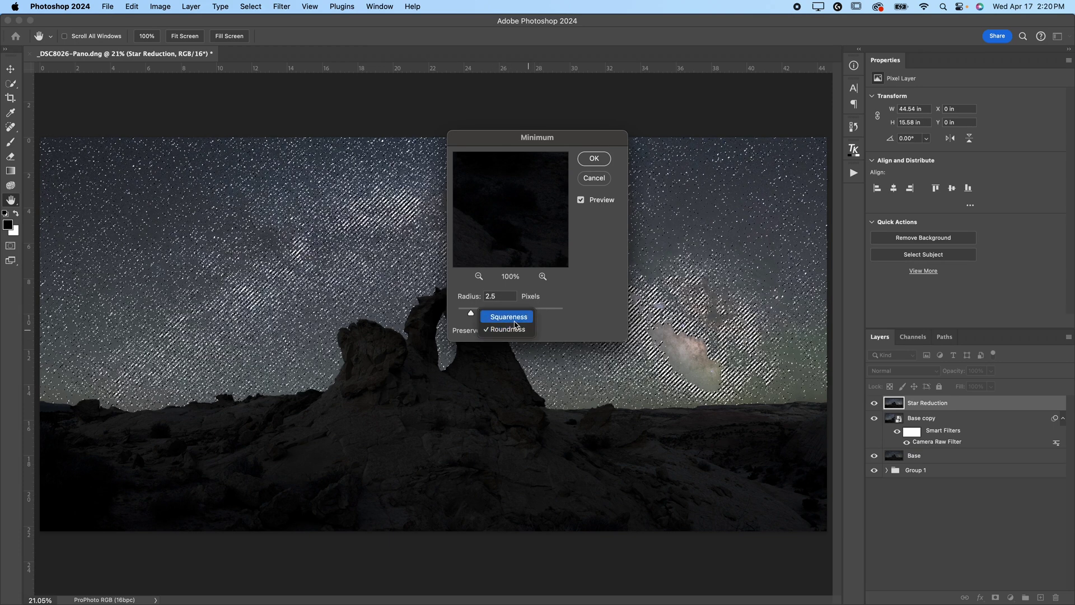
click(514, 318)
click(521, 330)
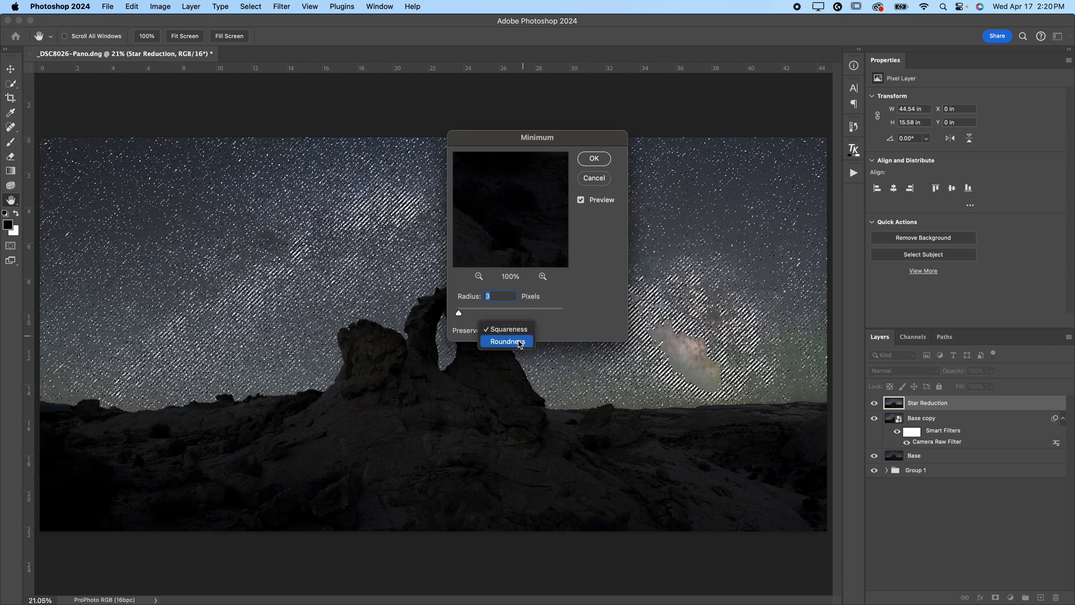
click(507, 342)
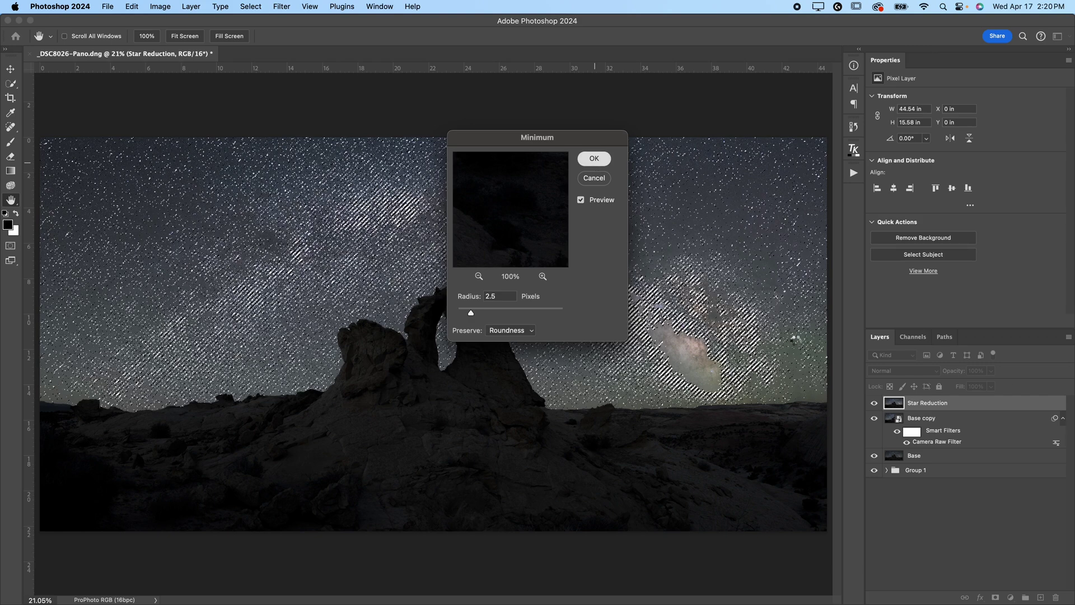
key(Return)
key(w)
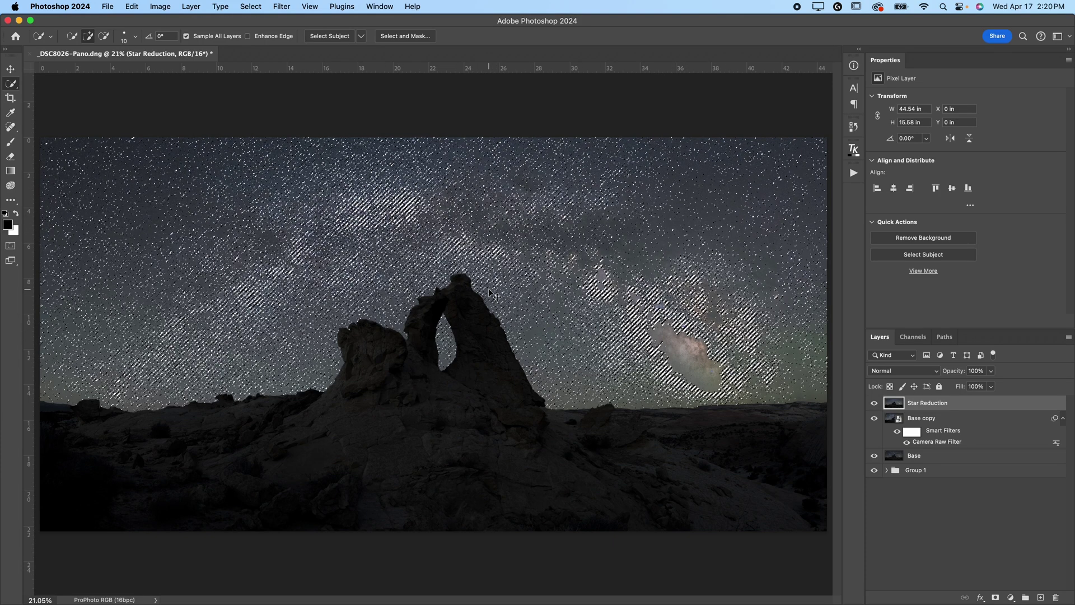
key(super+d)
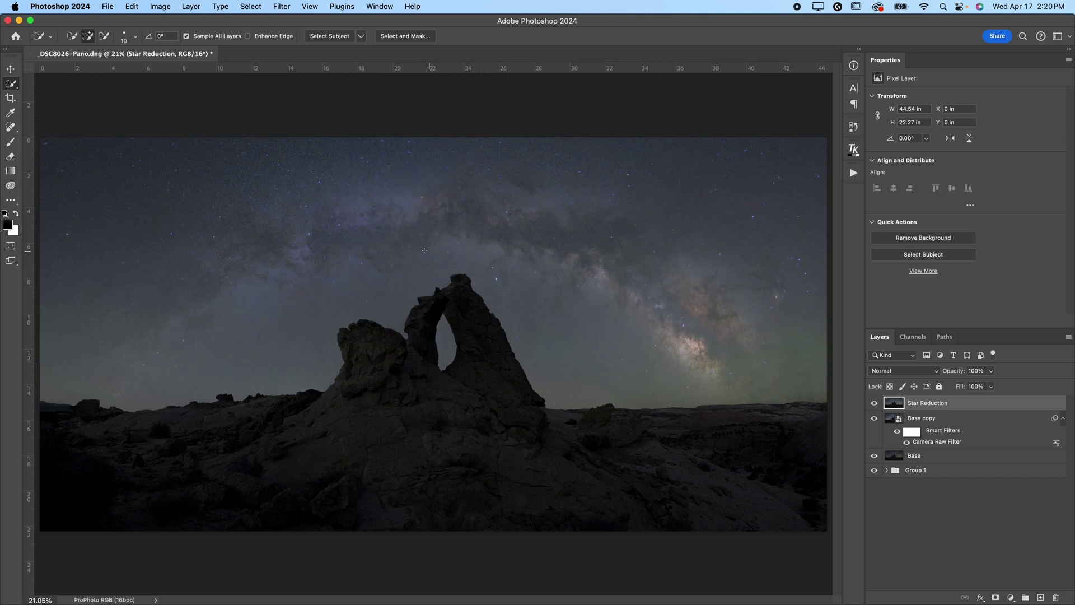
click(874, 403)
click(874, 403)
click(874, 403)
click(874, 404)
drag(562, 278, 685, 291)
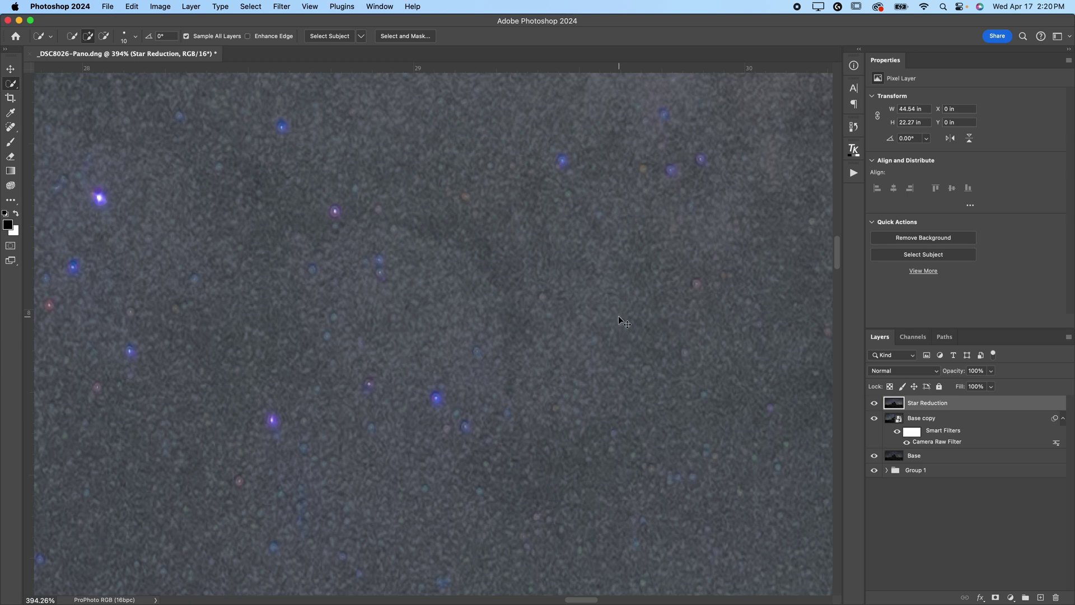
scroll(618, 315, down, 5)
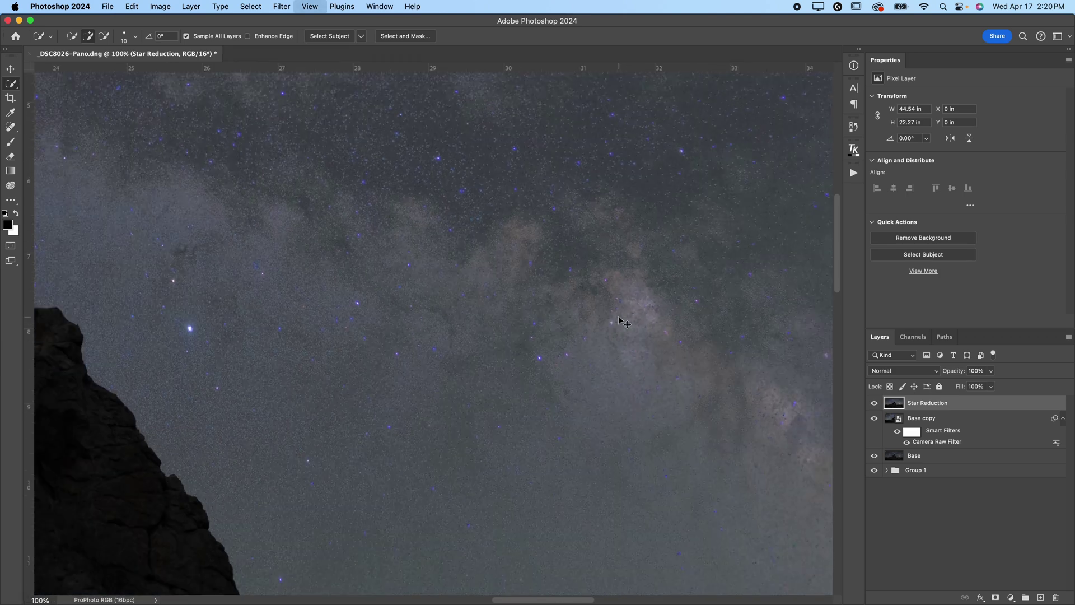
scroll(618, 314, up, 5)
scroll(618, 315, right, 5)
scroll(618, 315, down, 2)
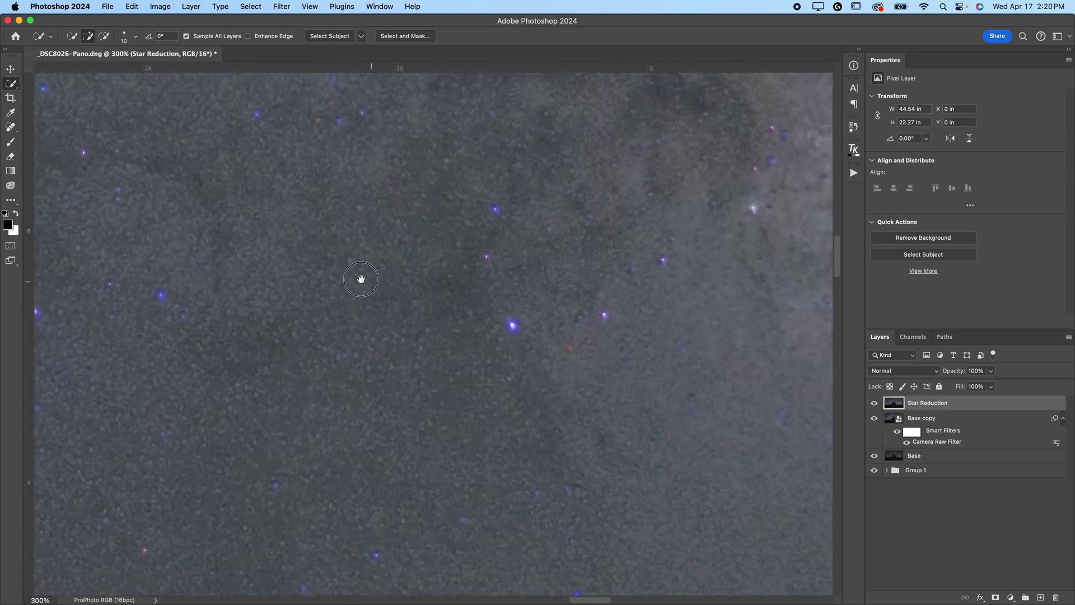
drag(687, 402, 552, 371)
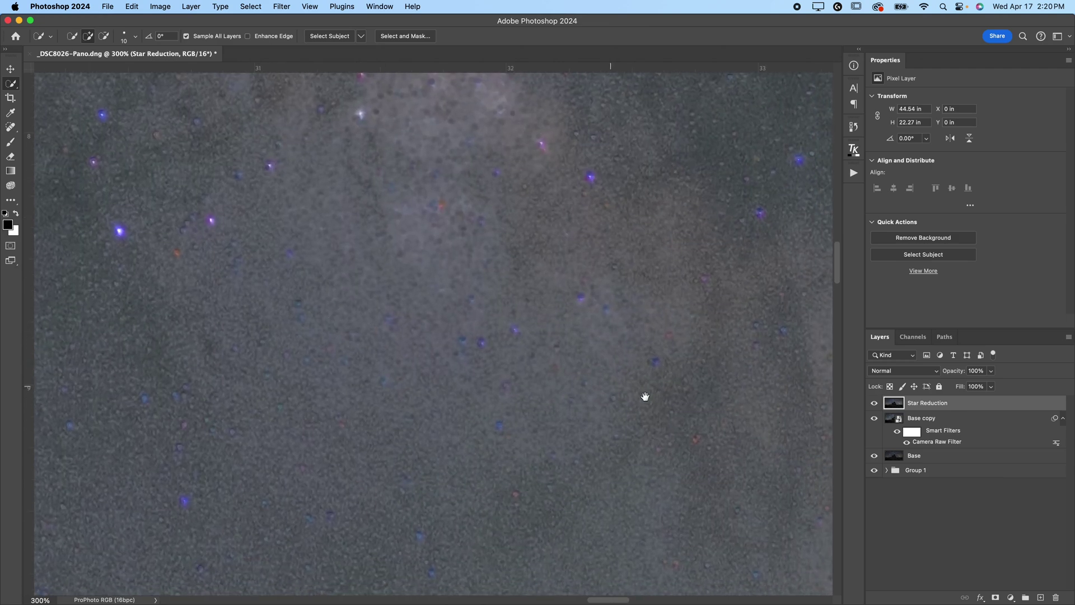
drag(643, 396, 329, 304)
mouse_move(656, 437)
mouse_down()
mouse_move(535, 401)
mouse_move(429, 285)
mouse_move(456, 312)
mouse_move(497, 325)
mouse_up()
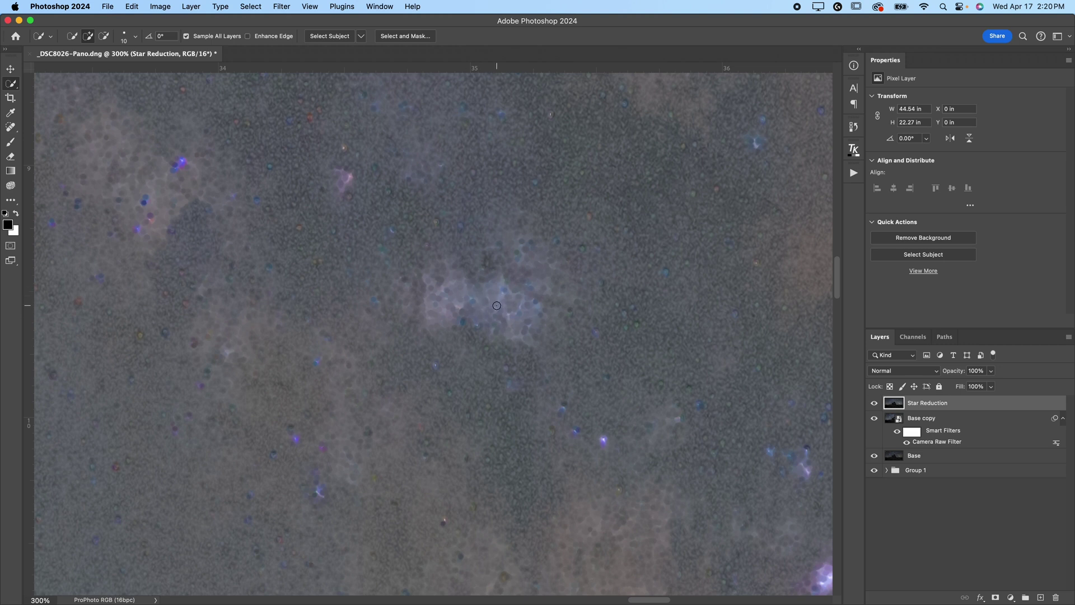
click(875, 403)
click(875, 404)
drag(955, 371, 933, 380)
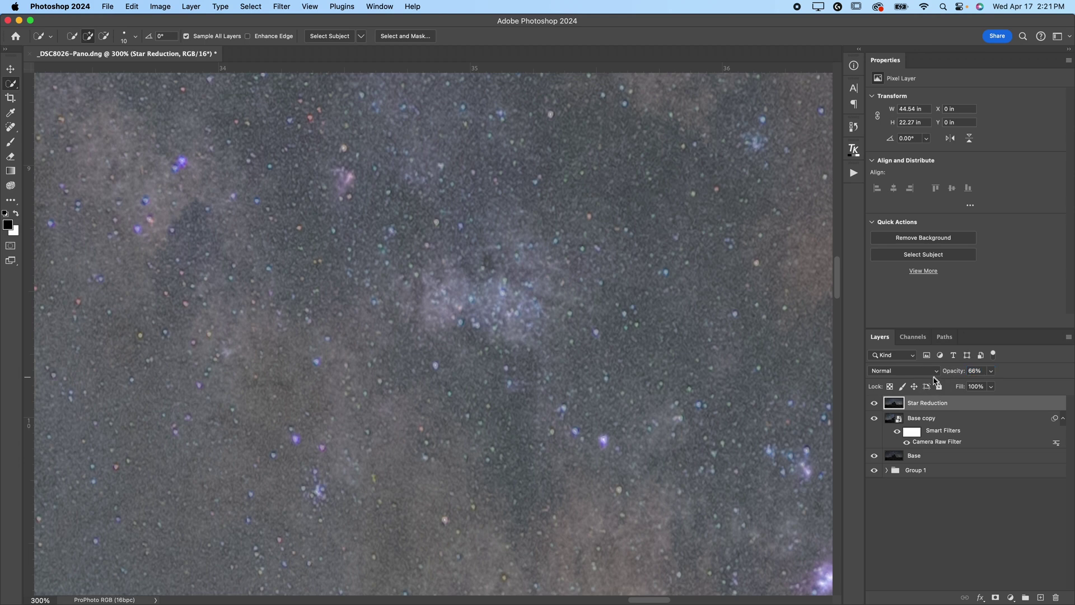
Toggle Star Reduction on and off to compare, zooming in and out around the Milky Way core
click(873, 403)
click(873, 403)
key(super+0)
click(873, 404)
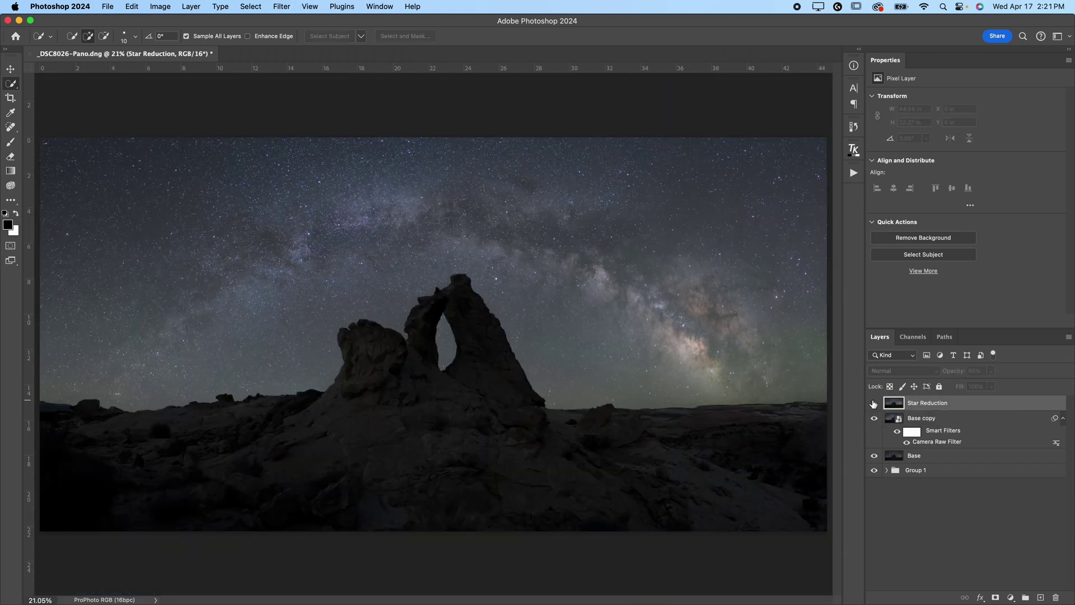
drag(744, 379, 838, 375)
click(874, 403)
click(874, 403)
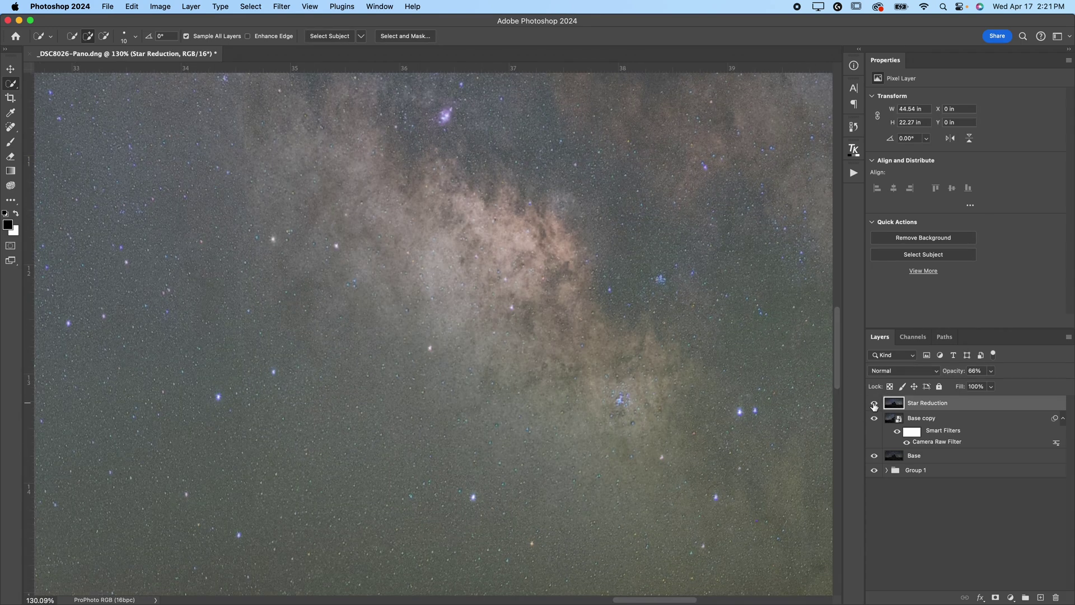
drag(611, 395, 549, 376)
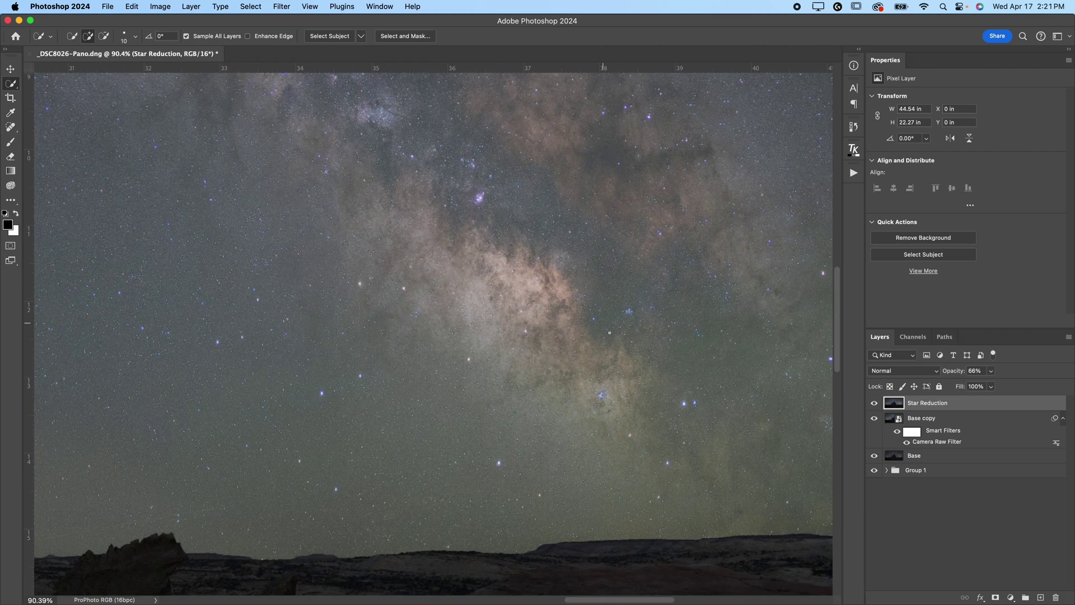
drag(609, 333, 565, 337)
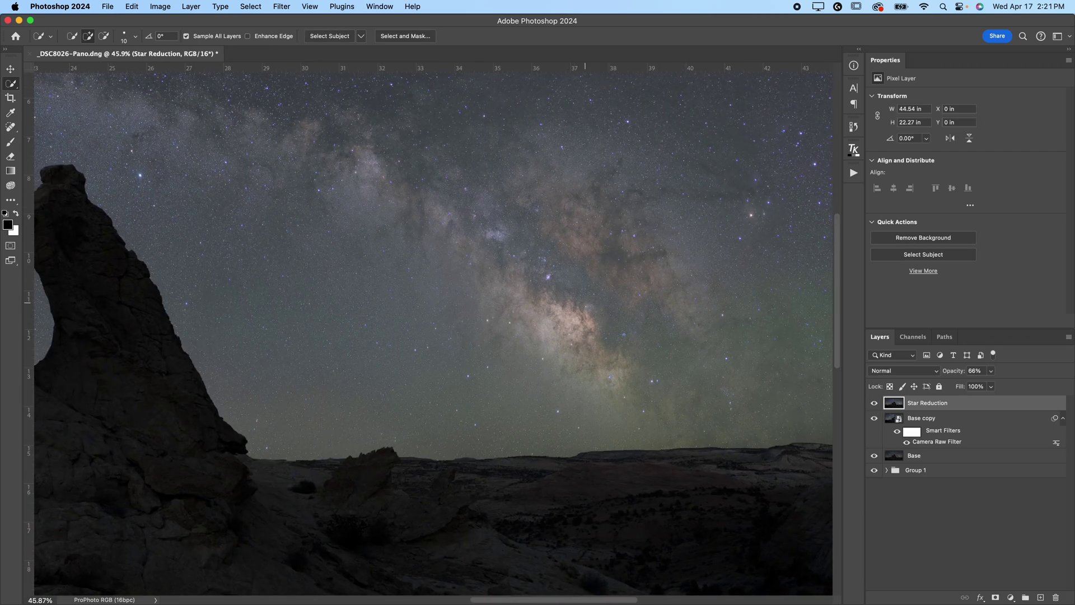
Add a layer mask to Star Reduction and set up an 800 px brush
drag(715, 381, 606, 376)
click(995, 598)
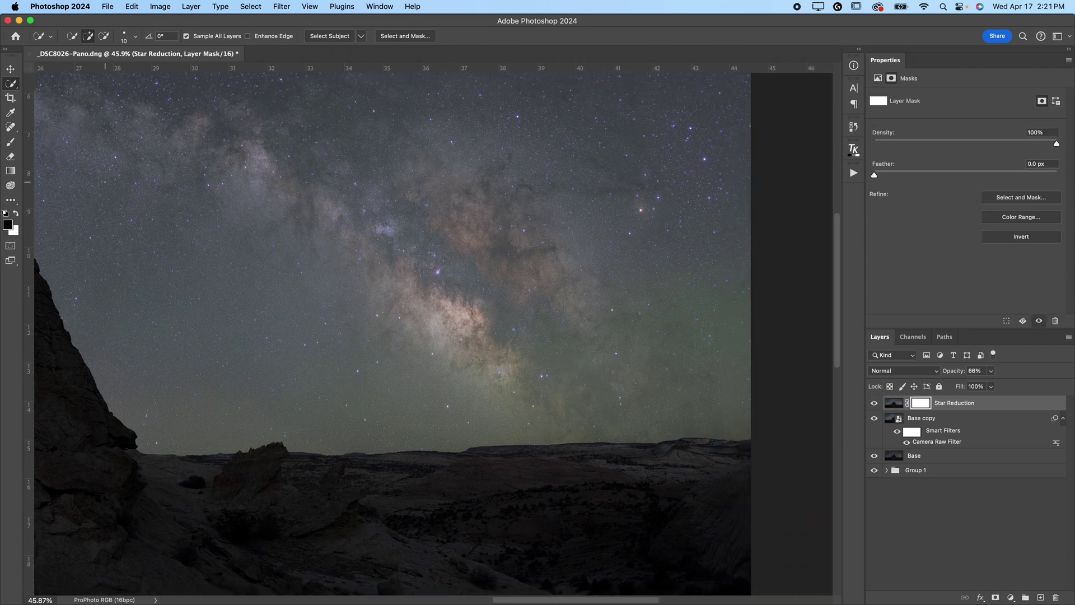
click(11, 145)
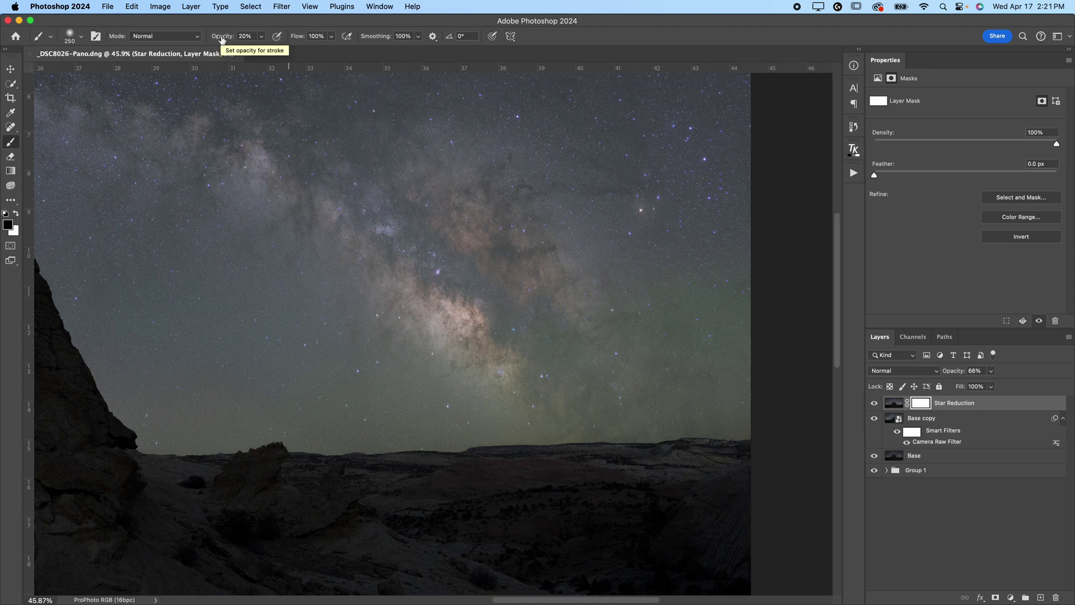
click(82, 37)
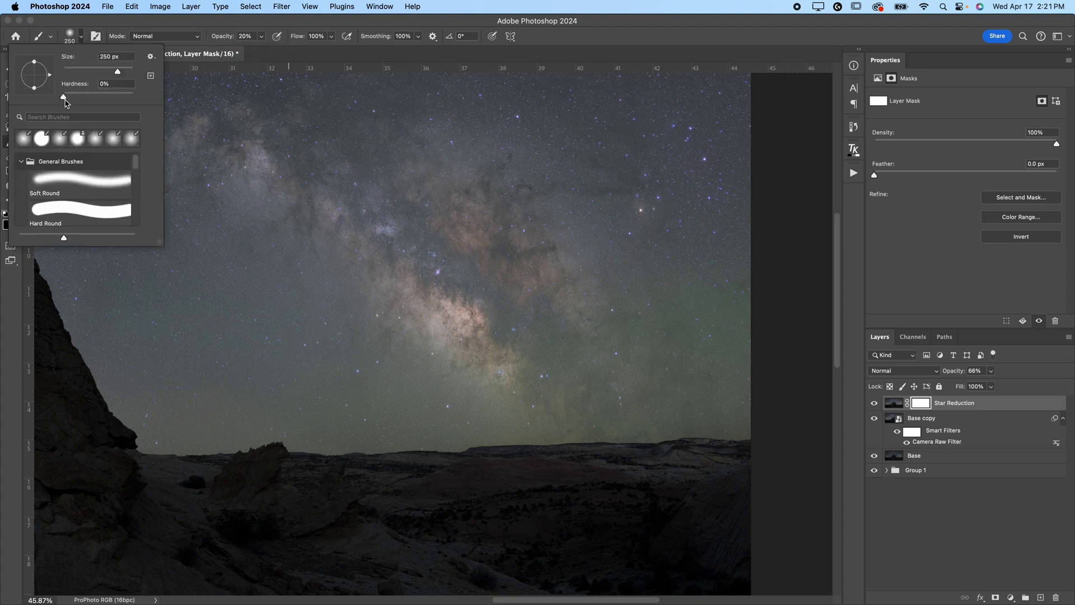
click(123, 72)
key(Return)
key(bracketright)
key(bracketright)
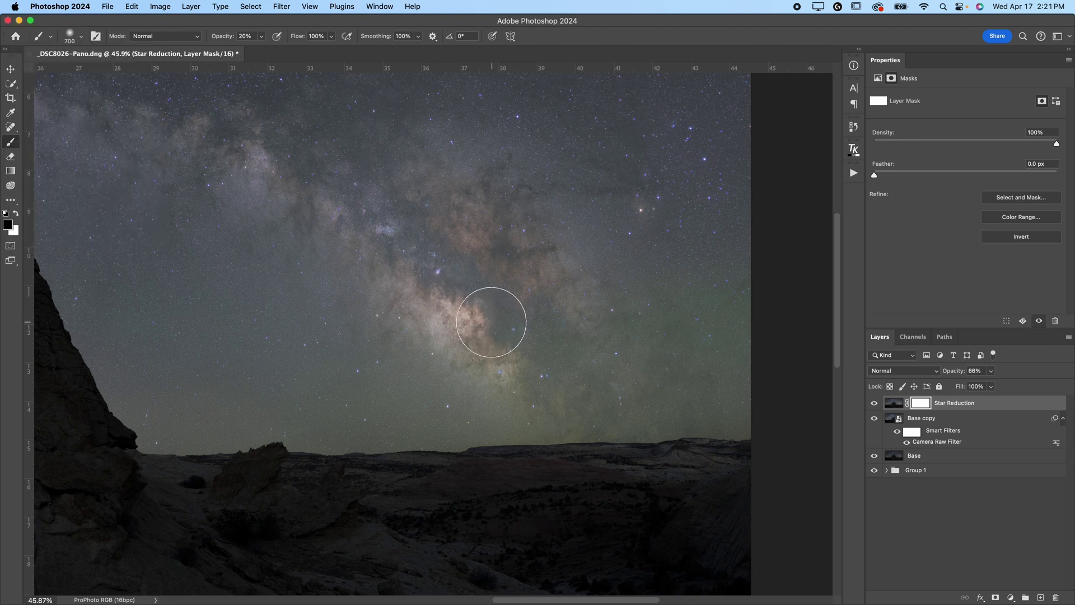
key(bracketright)
Paint the mask over the Milky Way core and compare with the layer hidden
mouse_move(399, 283)
mouse_down()
mouse_move(479, 336)
mouse_move(440, 246)
mouse_move(462, 235)
mouse_move(537, 263)
mouse_up()
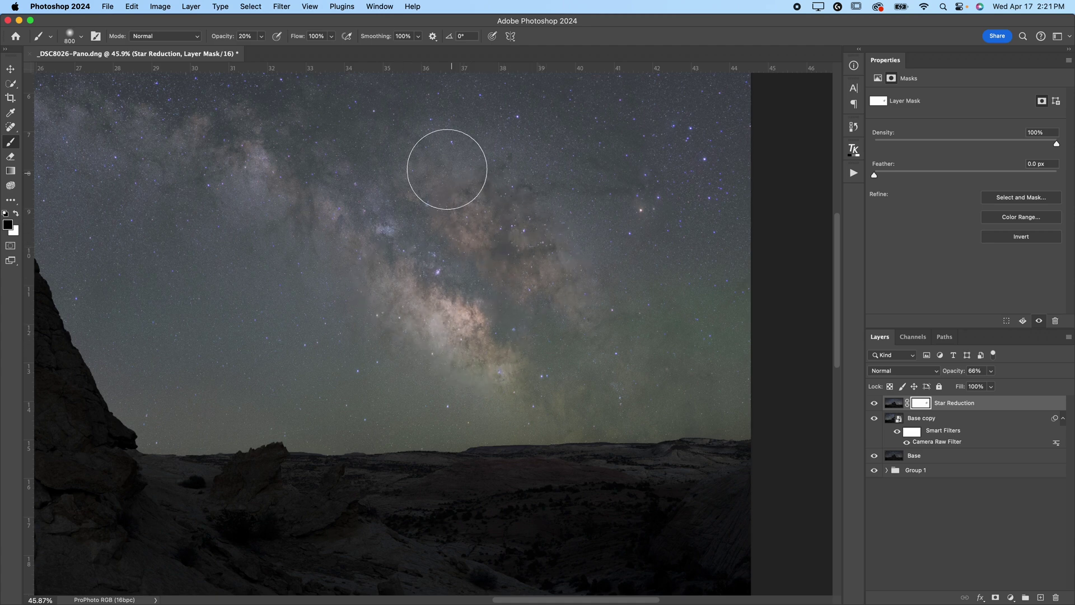
key(super+minus)
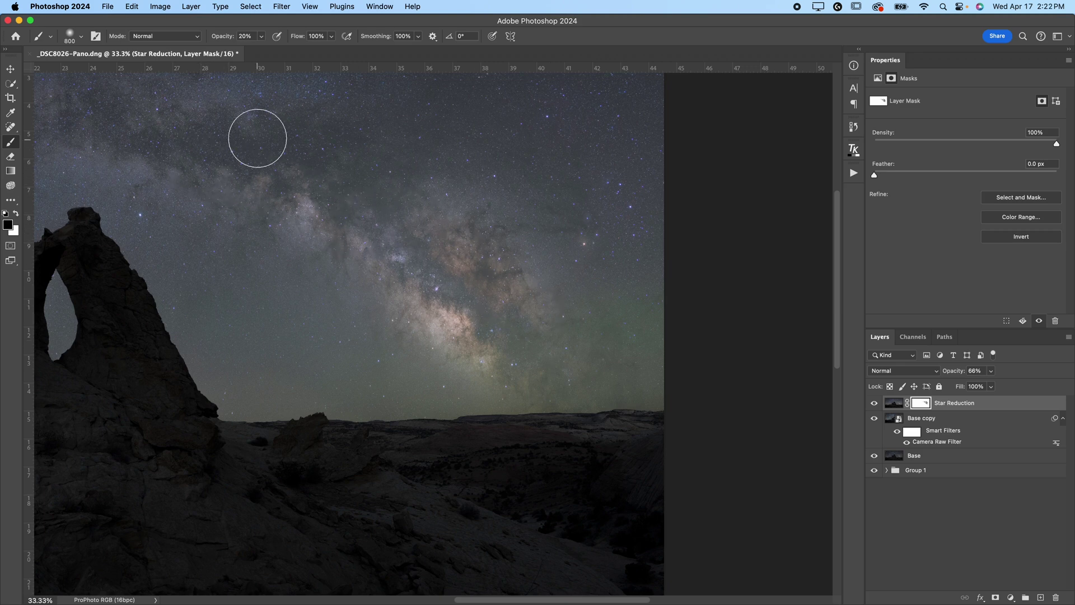
click(872, 401)
click(873, 402)
key(super+0)
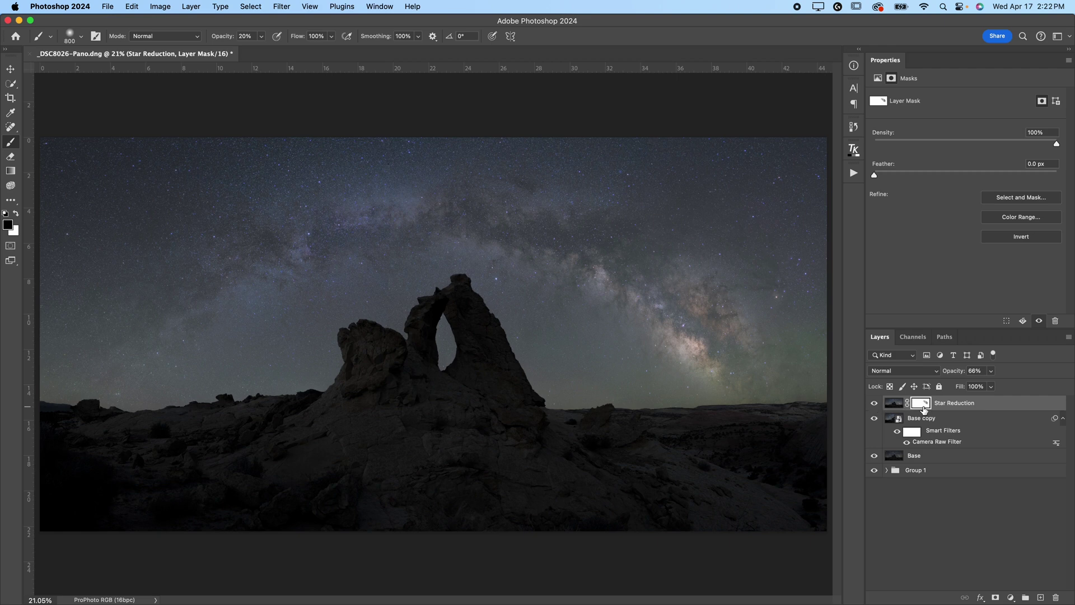
Compare star reduction on and off, then target the Star Reduction layer's pixels
click(874, 404)
click(874, 404)
click(895, 405)
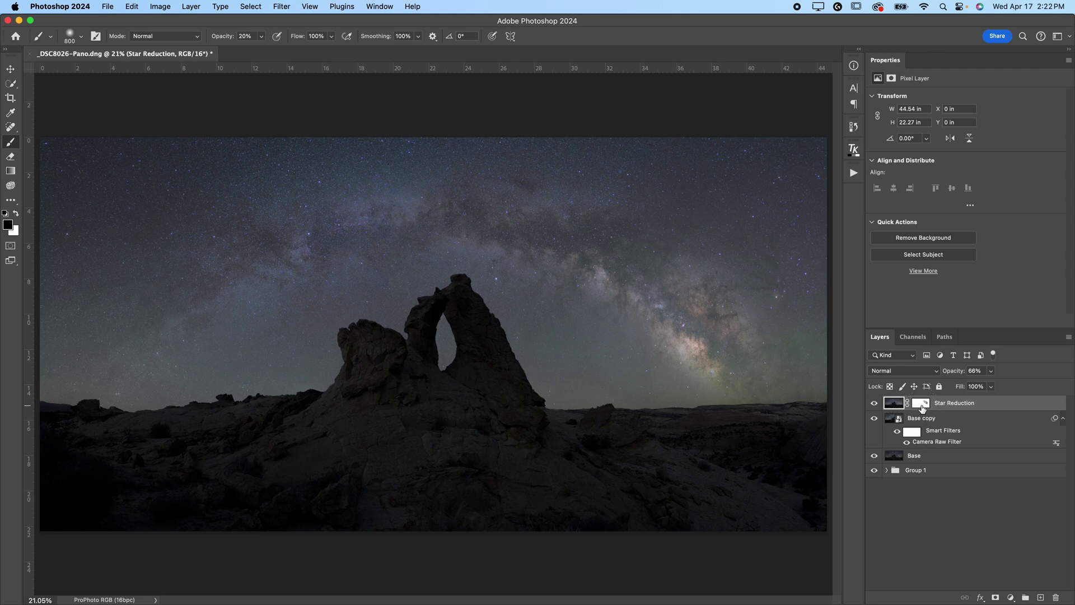
key(super+backslash)
key(super+2)
Set the Quick Selection brush to 188 px and drag across the whole sky
click(11, 85)
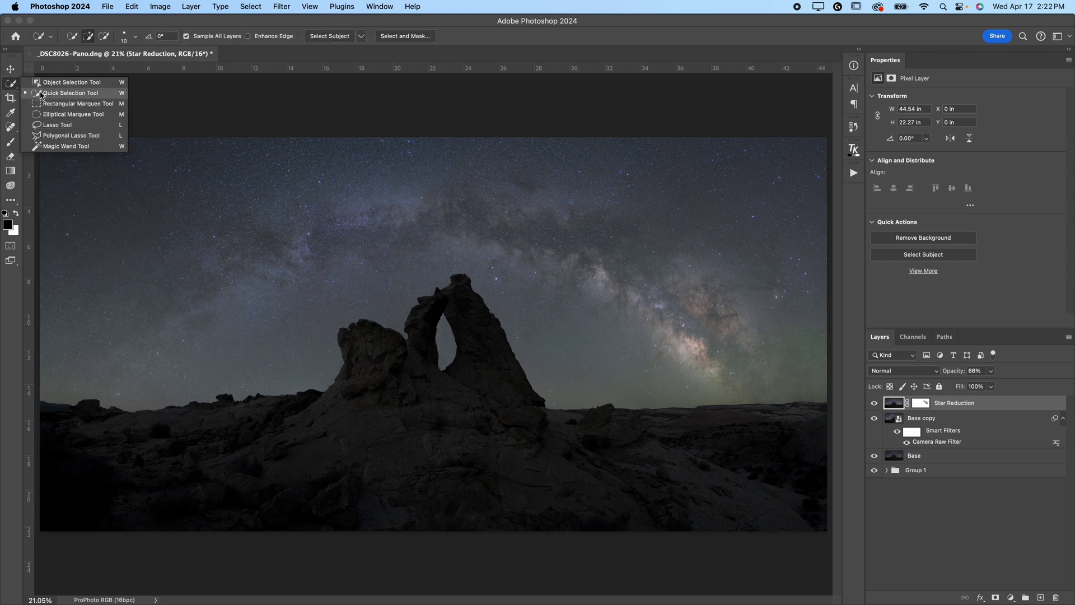
click(40, 93)
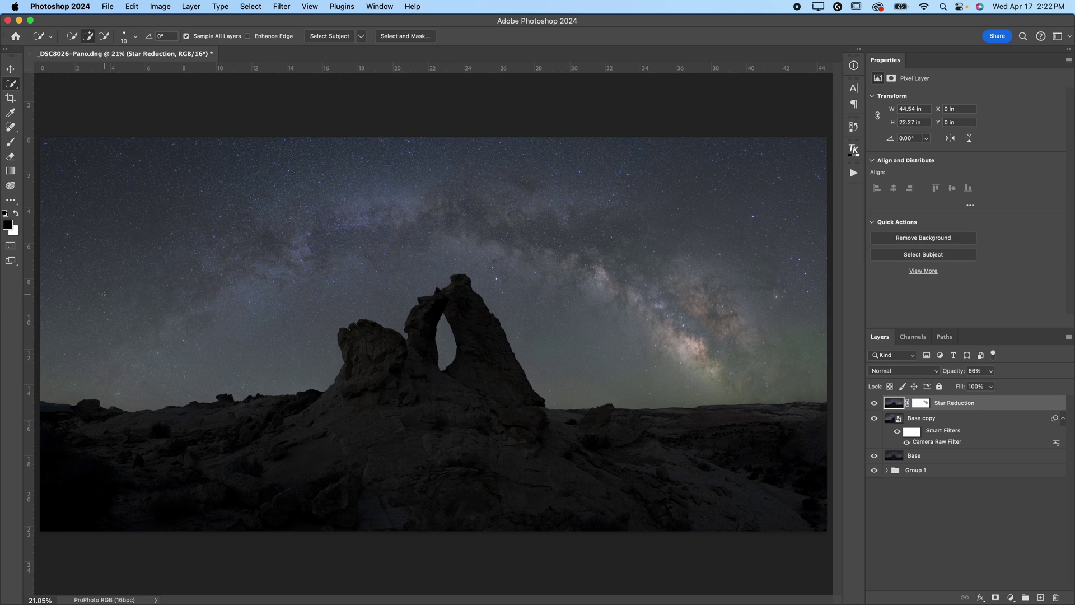
click(126, 40)
drag(93, 66, 116, 67)
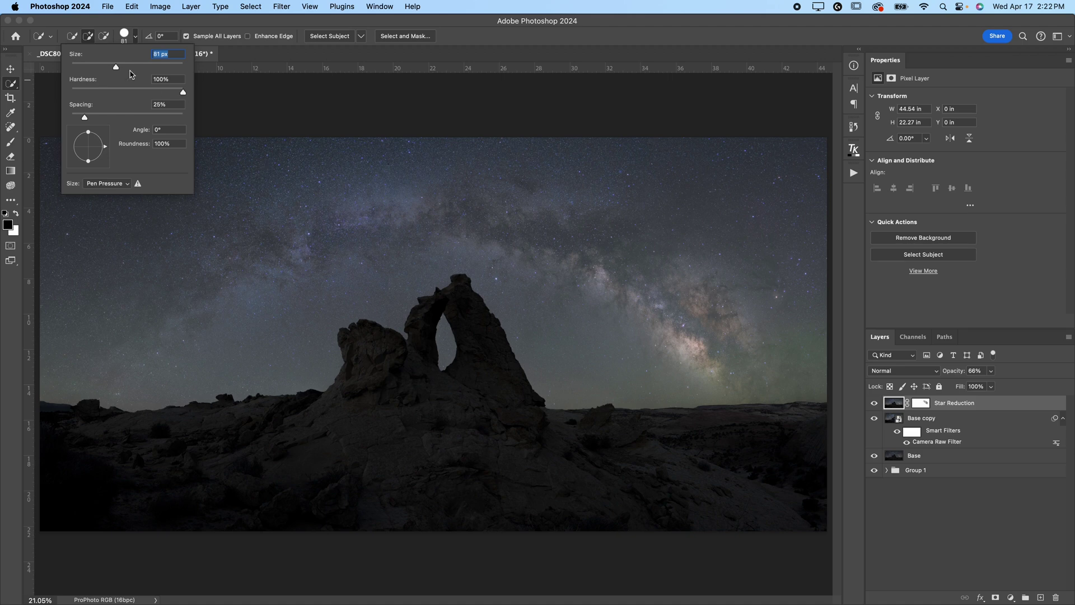
click(132, 66)
click(151, 66)
click(139, 41)
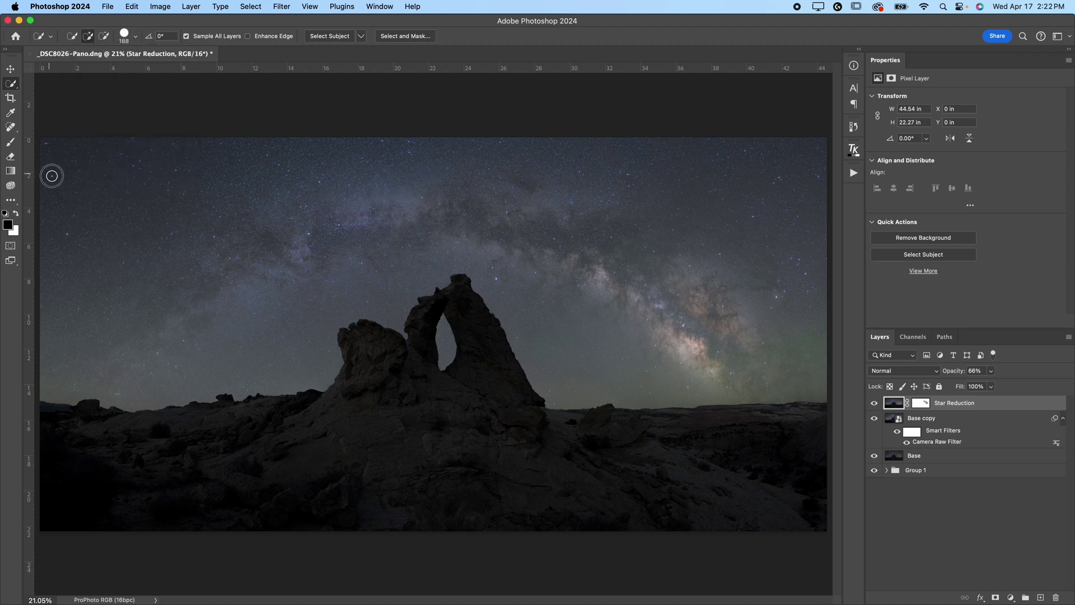
mouse_move(50, 175)
mouse_down()
mouse_move(251, 256)
mouse_move(458, 210)
mouse_move(548, 217)
mouse_move(616, 247)
mouse_move(515, 313)
mouse_move(450, 343)
mouse_up()
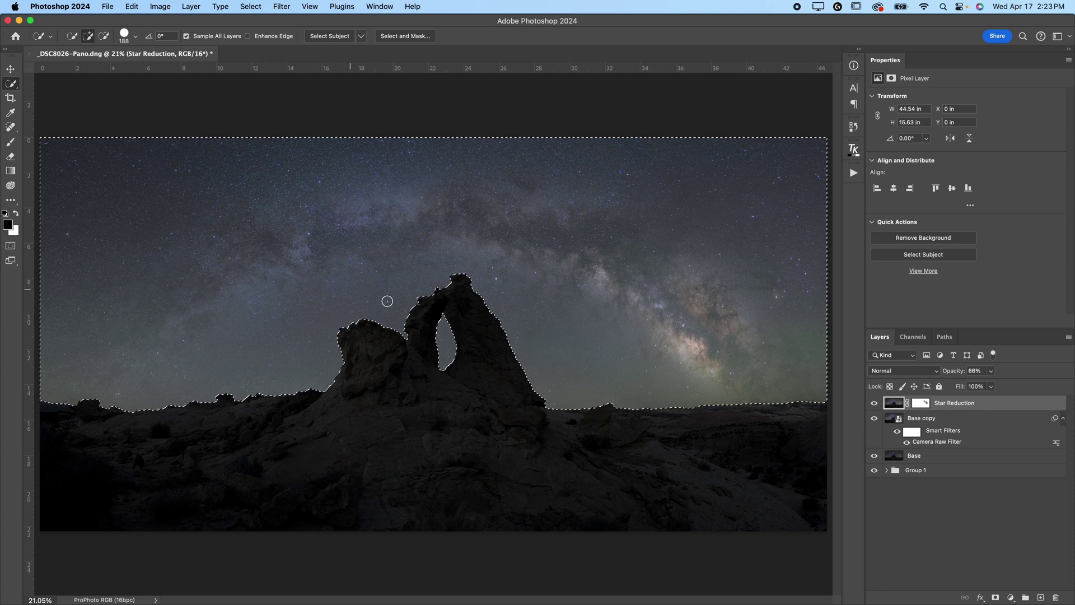
Refine the sky selection along the rock notch with a 10 px Quick Selection brush
scroll(359, 311, up, 10)
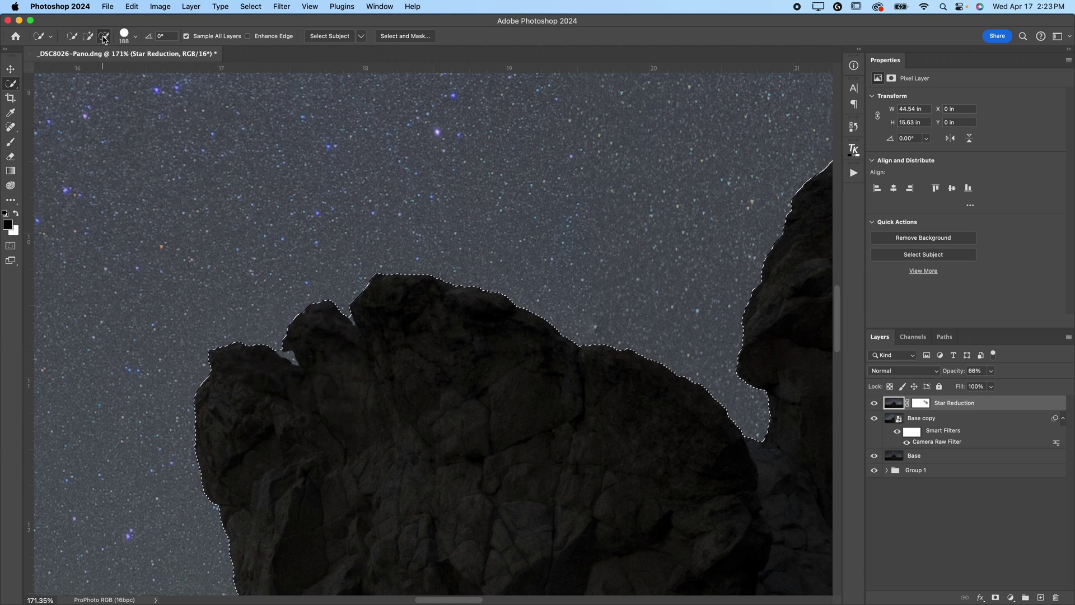
key(alt)
click(135, 36)
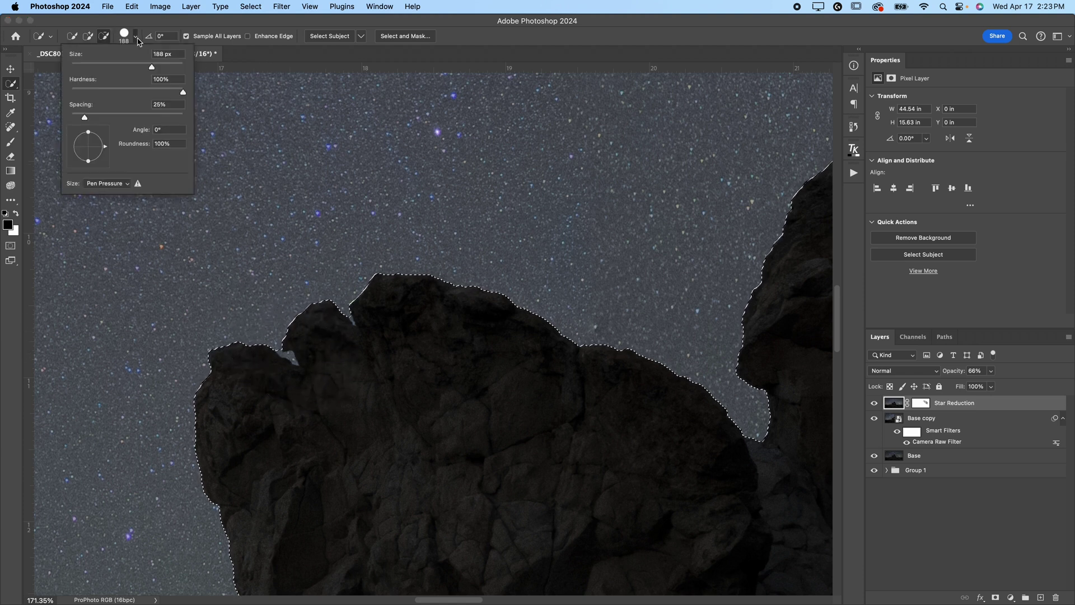
text(5110)
key(Return)
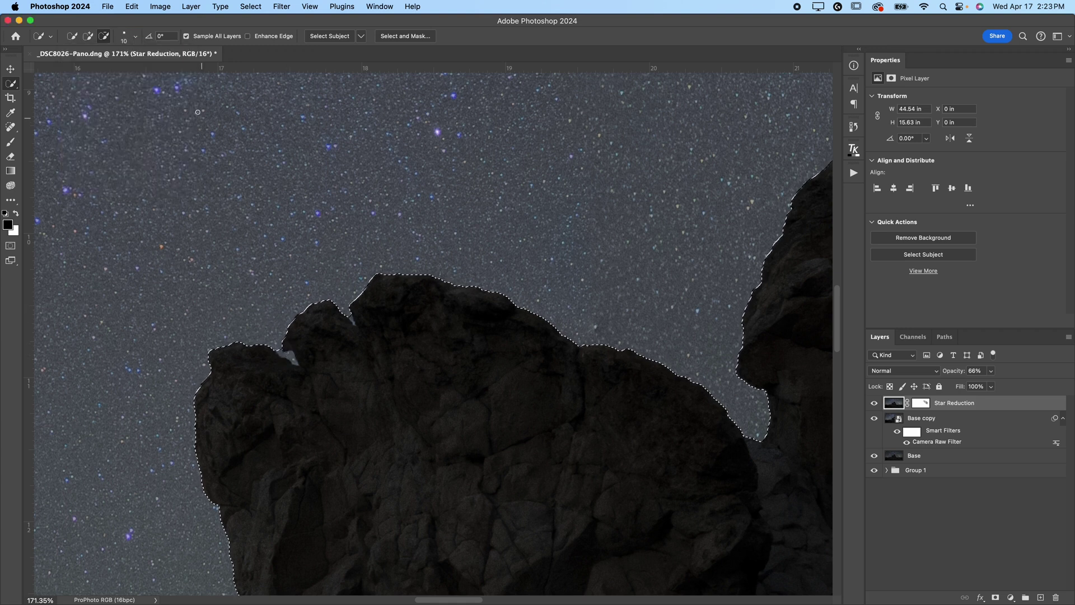
key(alt)
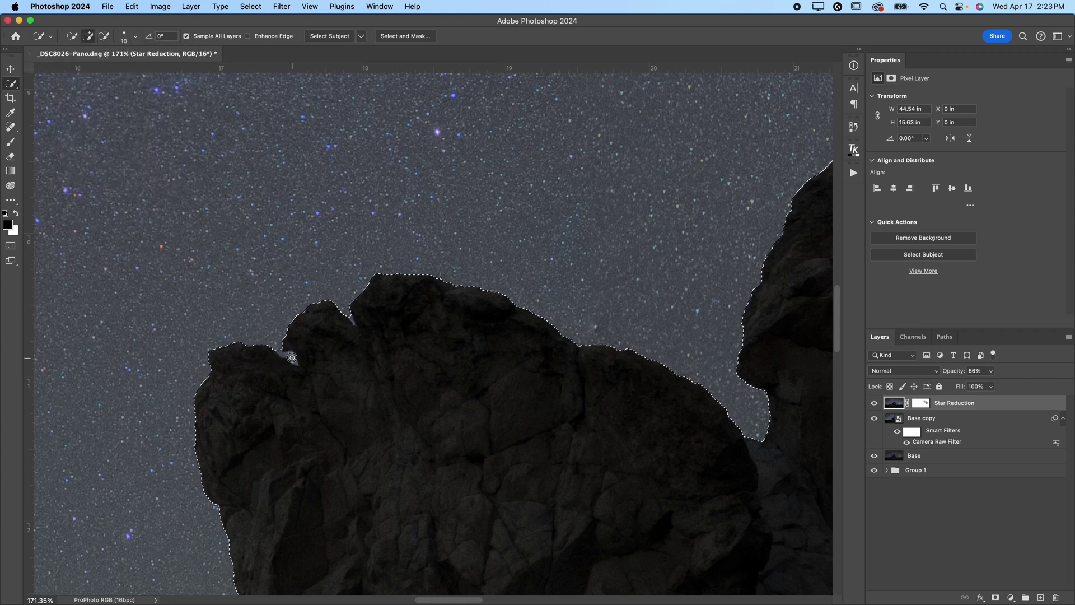
drag(291, 357, 277, 348)
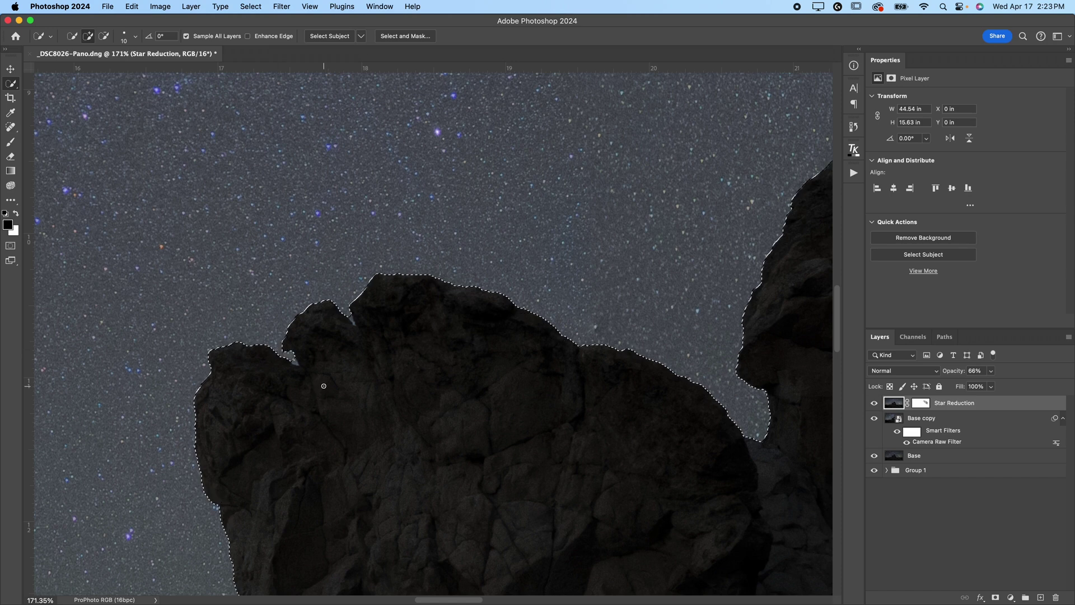
key(bracketleft)
drag(290, 361, 294, 360)
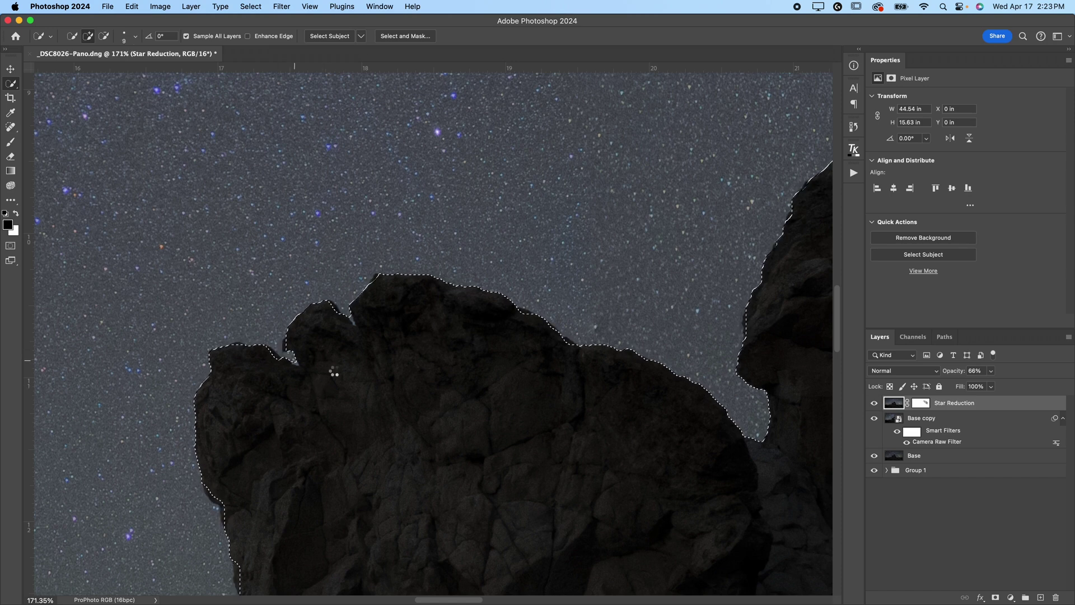
drag(241, 433, 526, 211)
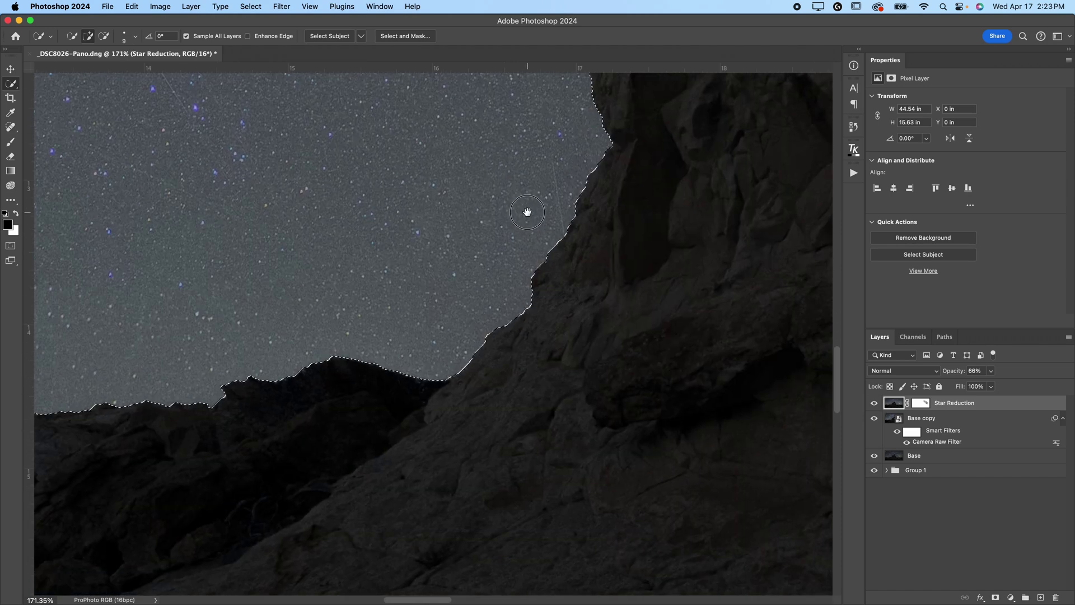
drag(284, 355, 596, 264)
key(super+0)
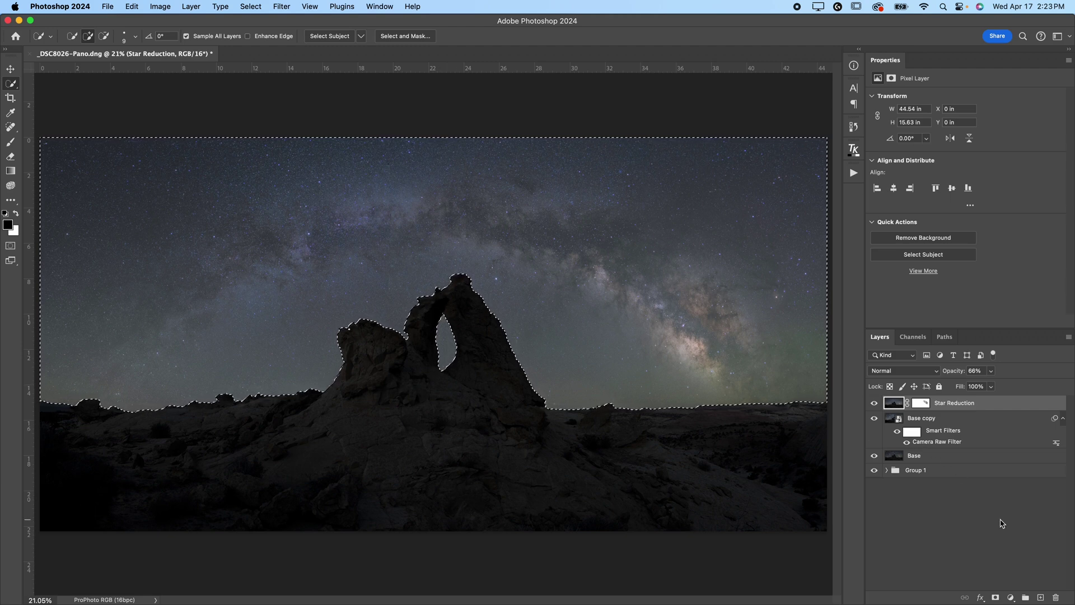
Add a Curves adjustment layer and preview its Curves 2 sky mask on the canvas
click(1011, 597)
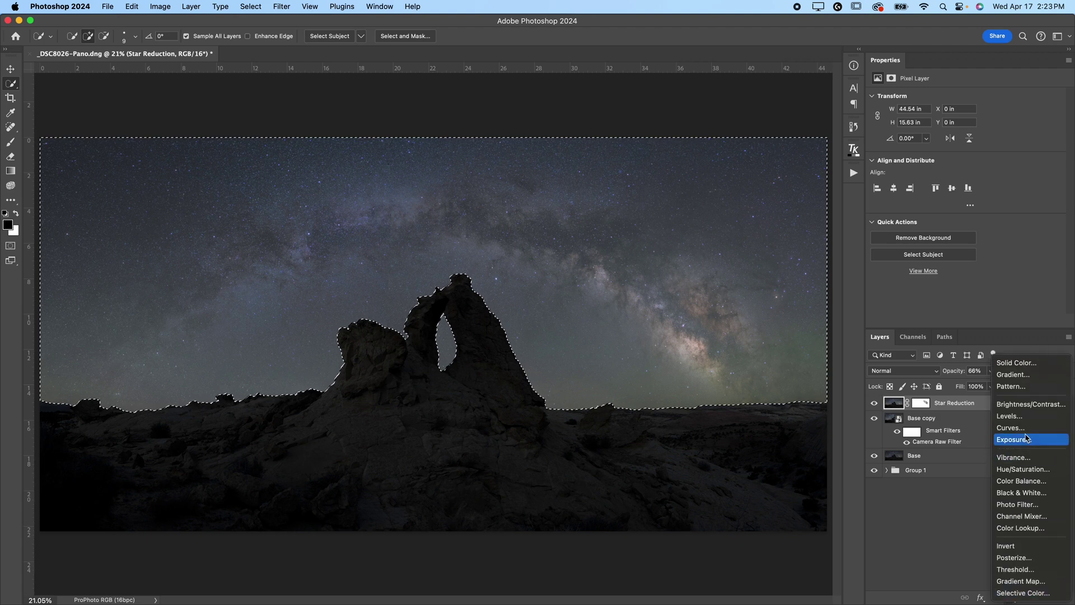
click(1022, 432)
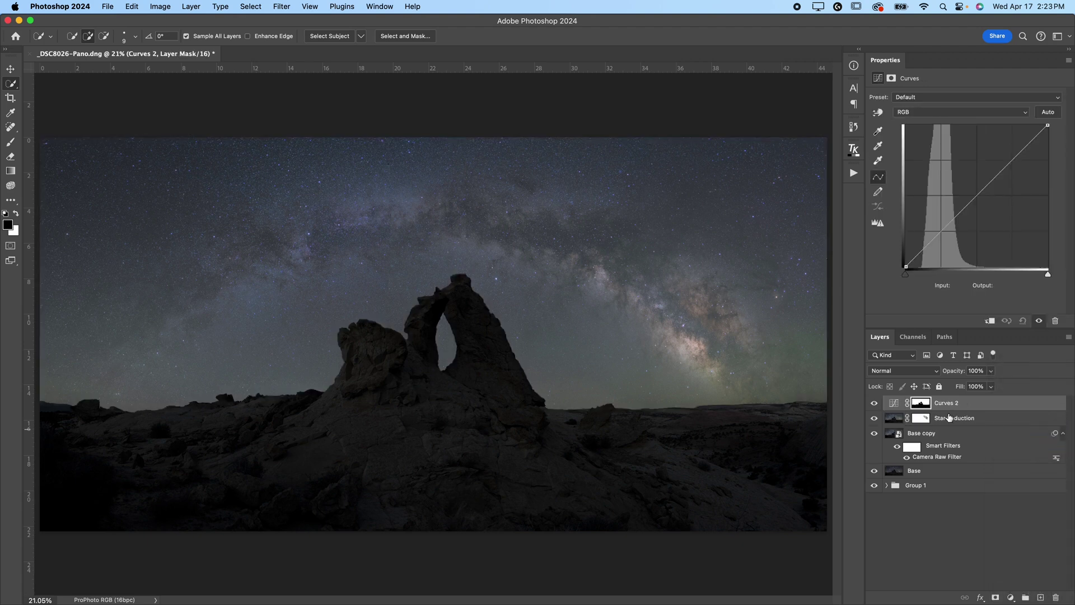
click(895, 404)
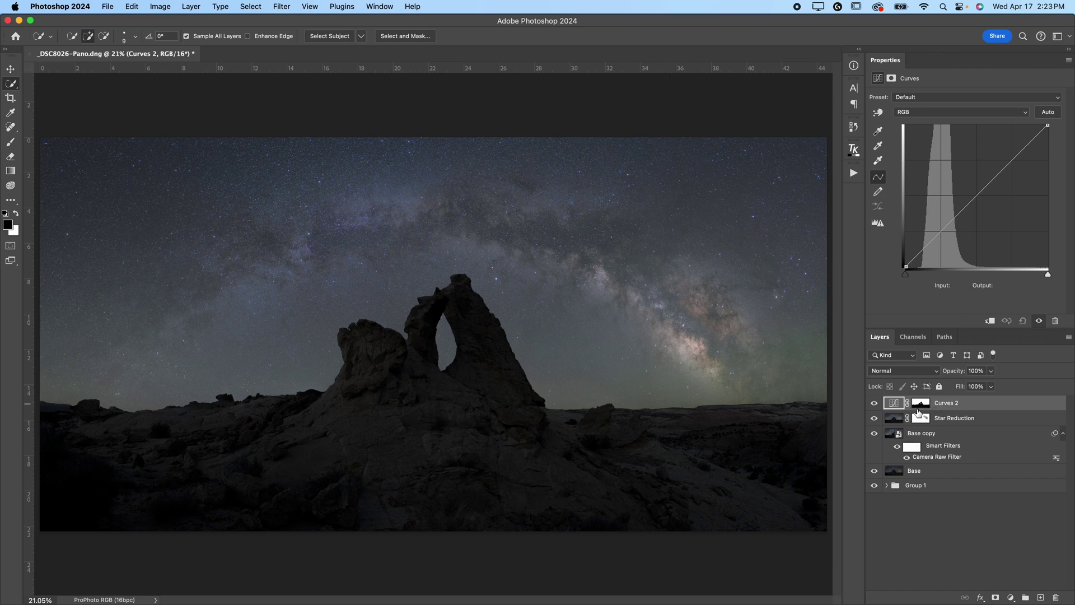
click(925, 407)
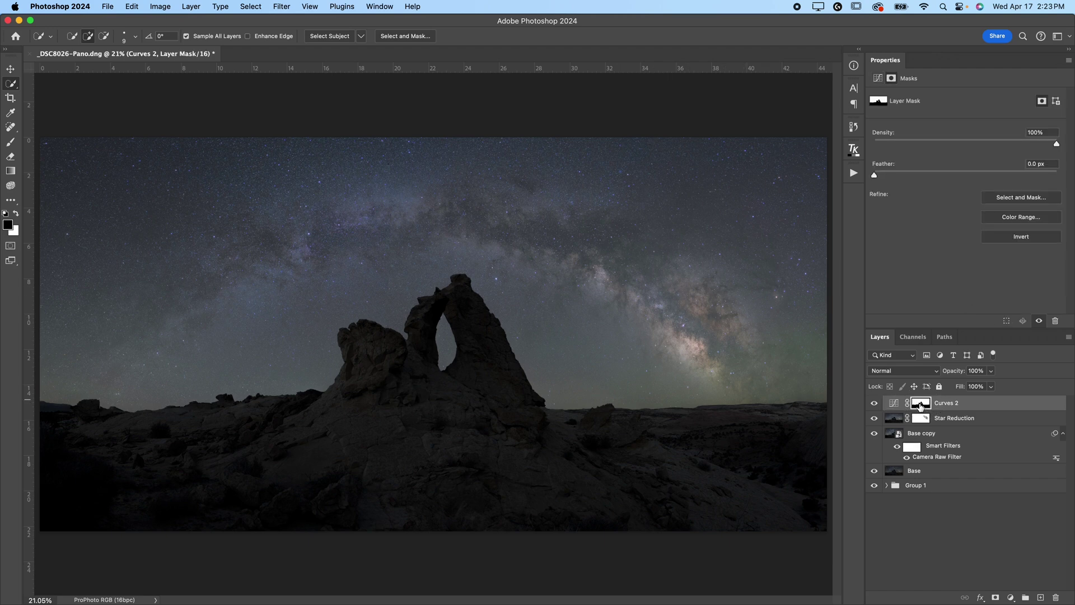
alt+click(921, 407)
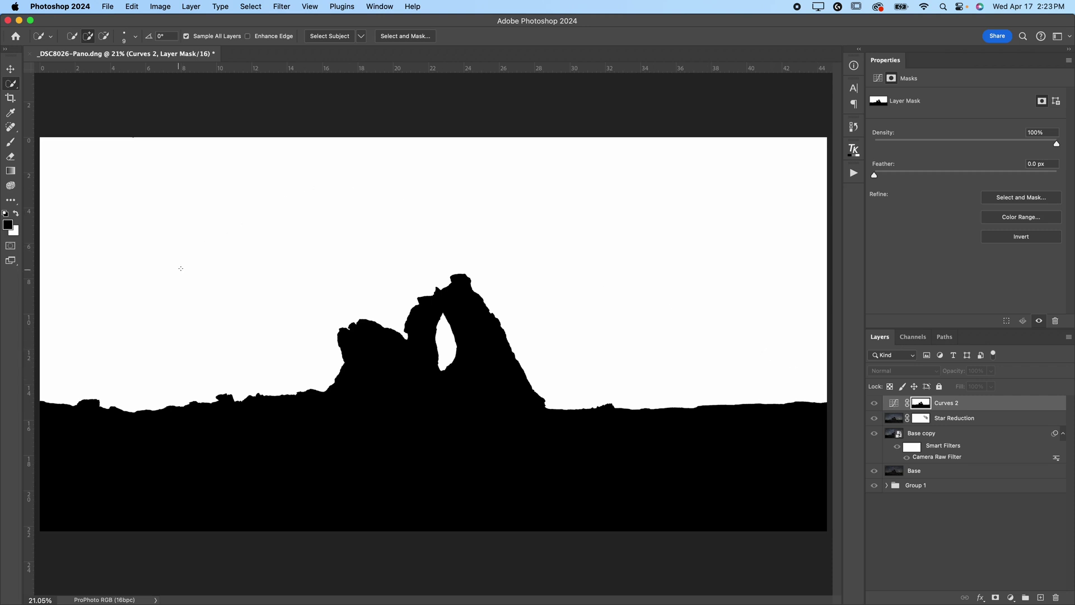
click(894, 404)
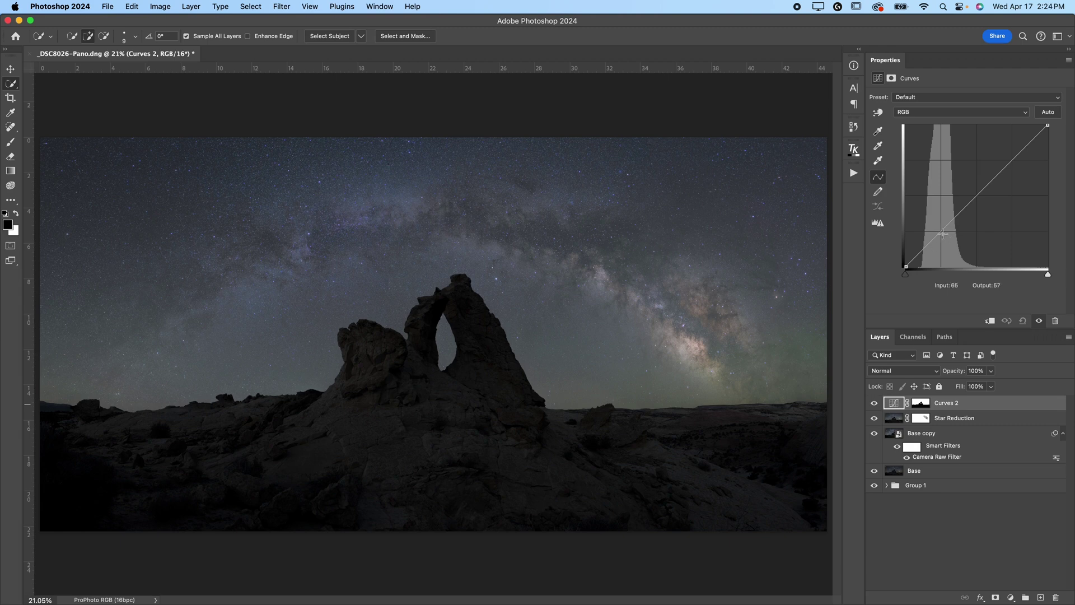
Add a lowered shadow point and a raised highlight point to form an S-curve
drag(942, 233, 944, 237)
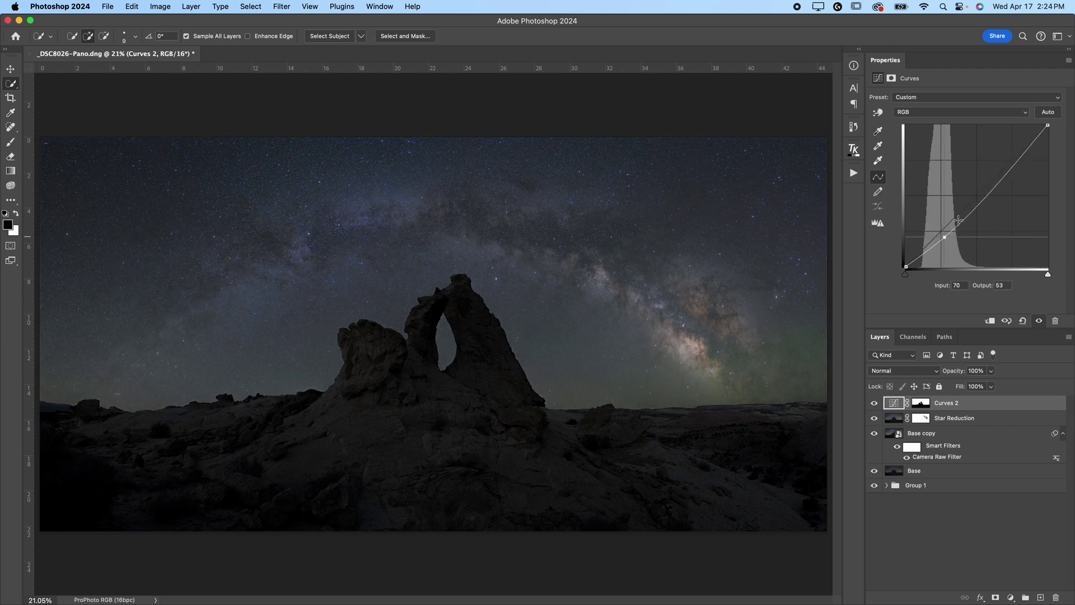
drag(1012, 167, 1000, 152)
drag(944, 237, 950, 232)
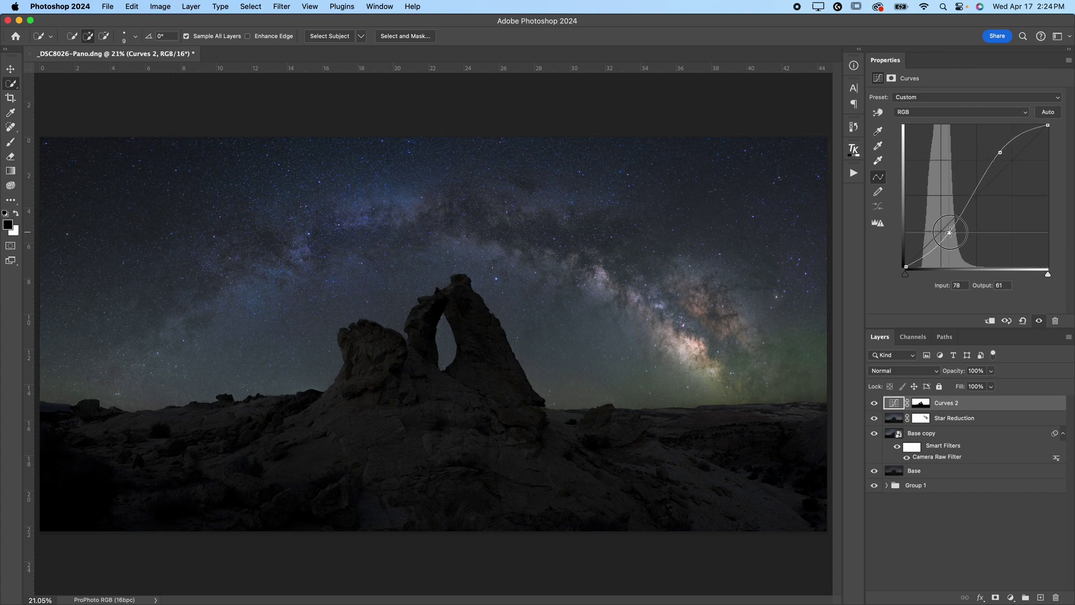
mouse_move(1000, 152)
mouse_down()
mouse_move(987, 146)
mouse_move(998, 155)
mouse_up()
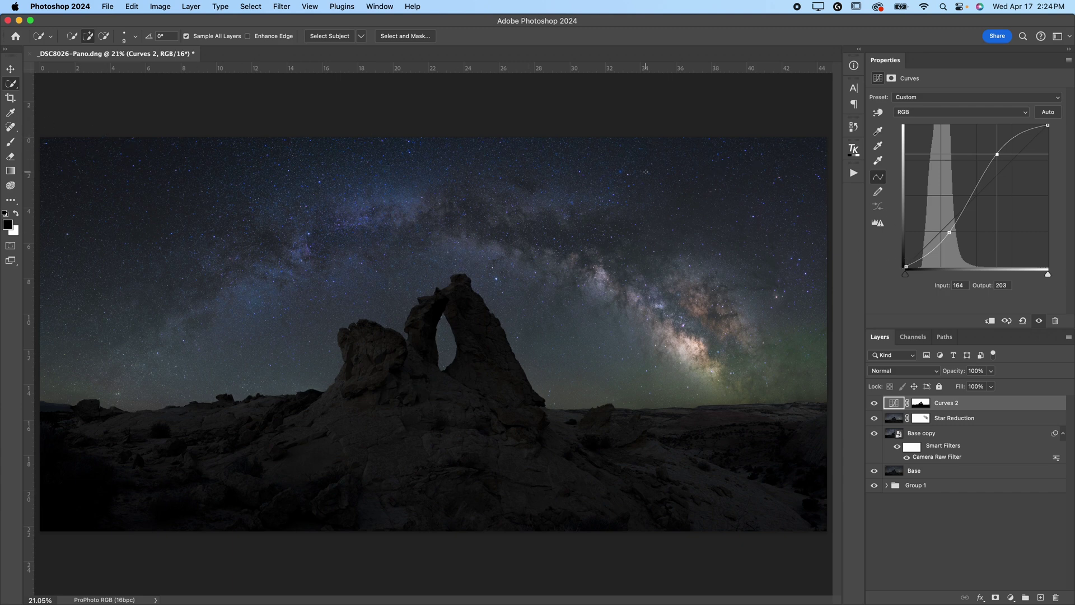
Lift the black point slightly and keep the white point at 255
mouse_move(906, 266)
mouse_down()
mouse_move(894, 234)
mouse_move(890, 256)
mouse_up()
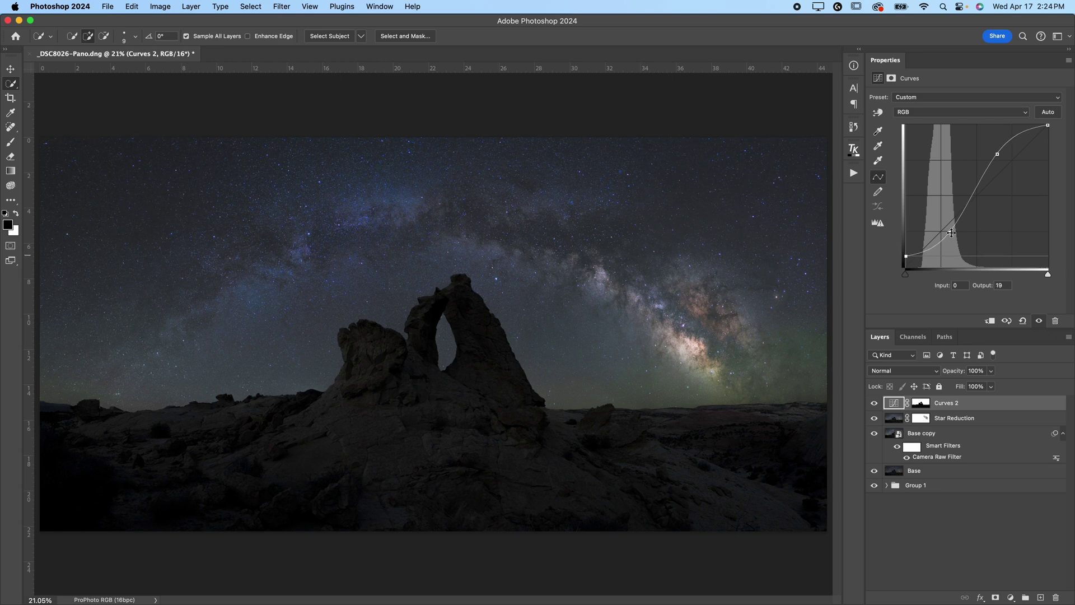
drag(951, 233, 905, 259)
drag(905, 259, 906, 258)
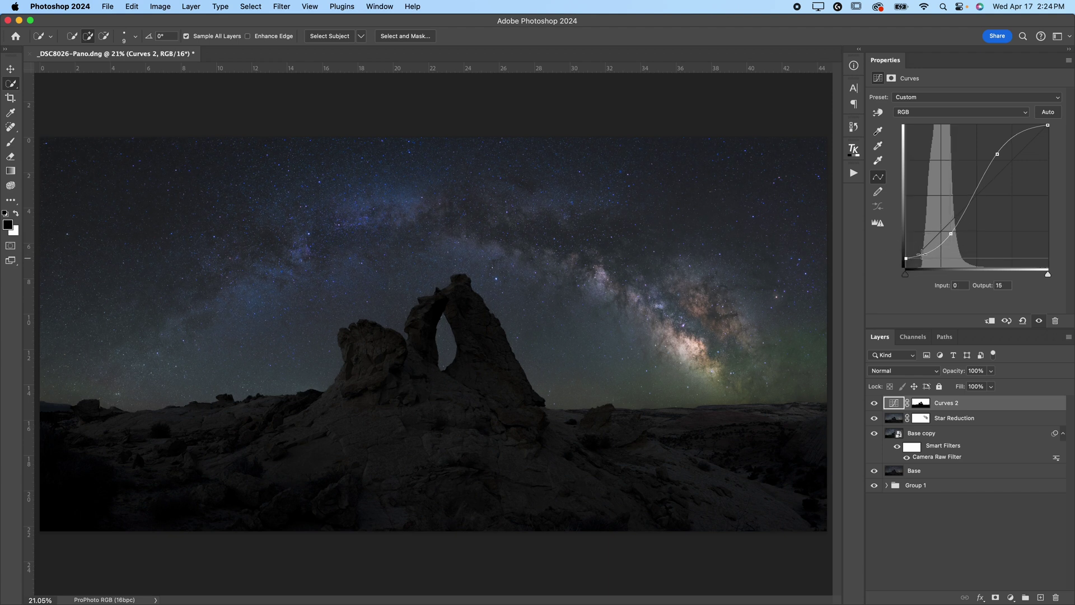
mouse_move(1047, 126)
mouse_down()
mouse_move(1033, 185)
mouse_move(1058, 103)
mouse_move(1011, 107)
mouse_move(1058, 113)
mouse_move(1051, 132)
mouse_up()
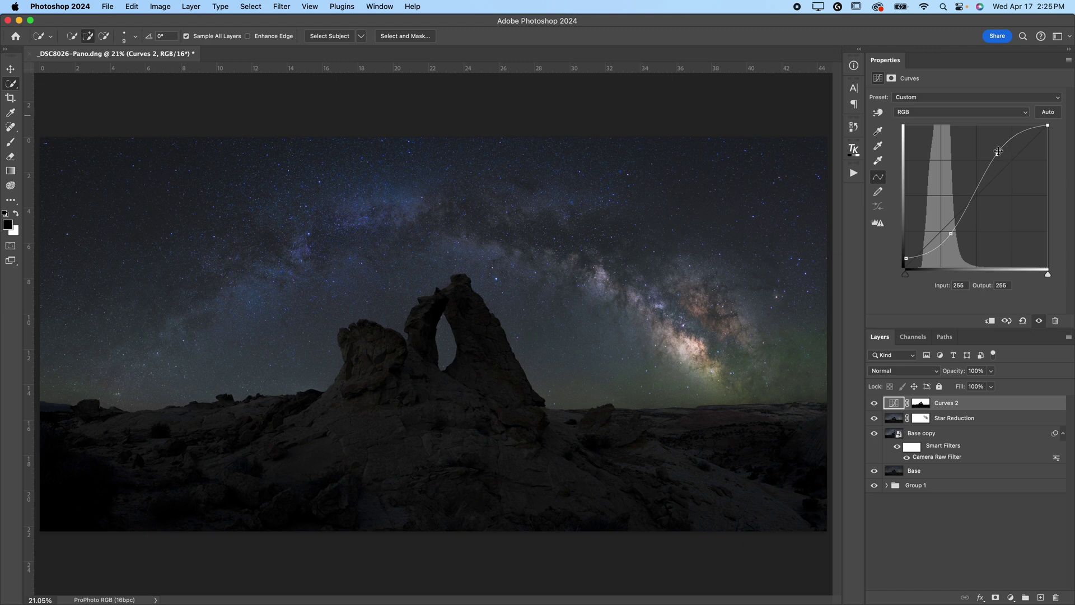
Compare the sky with Curves 2 hidden and shown, then raise the upper curve point for brighter highlights
click(874, 403)
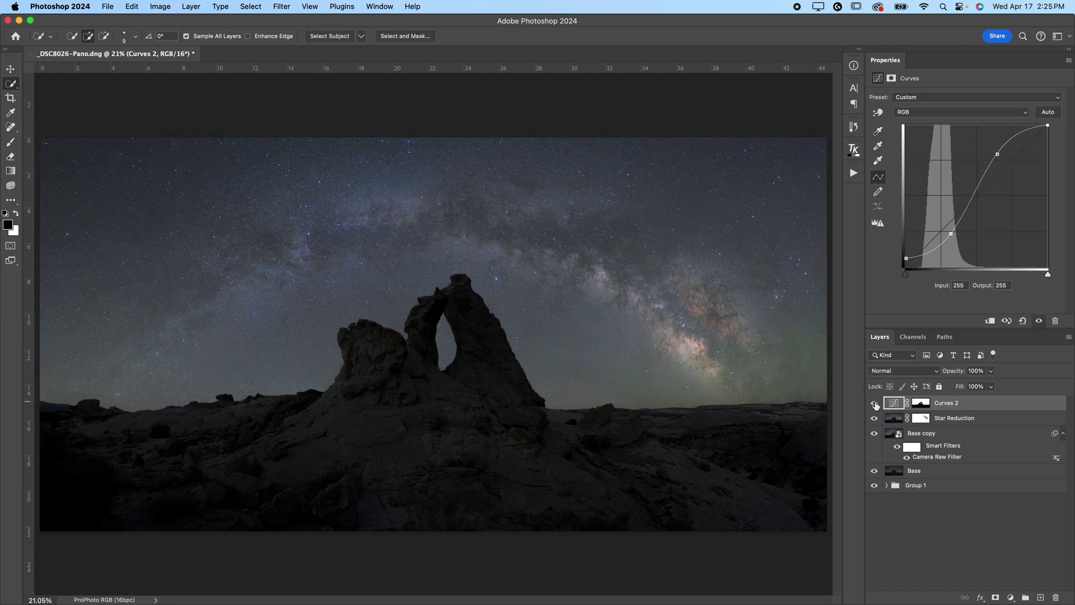
click(874, 403)
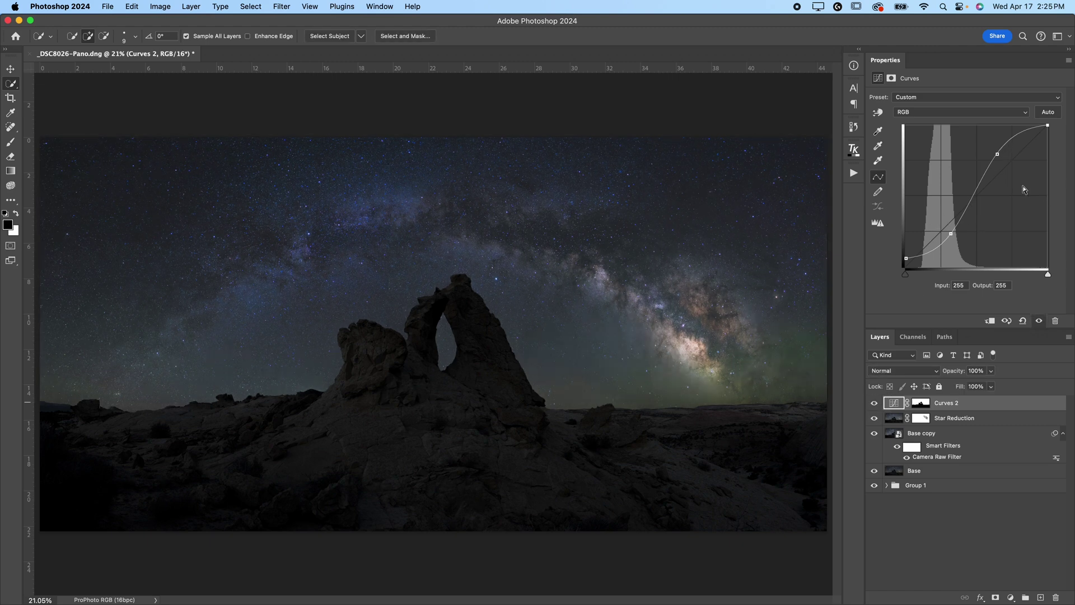
click(952, 231)
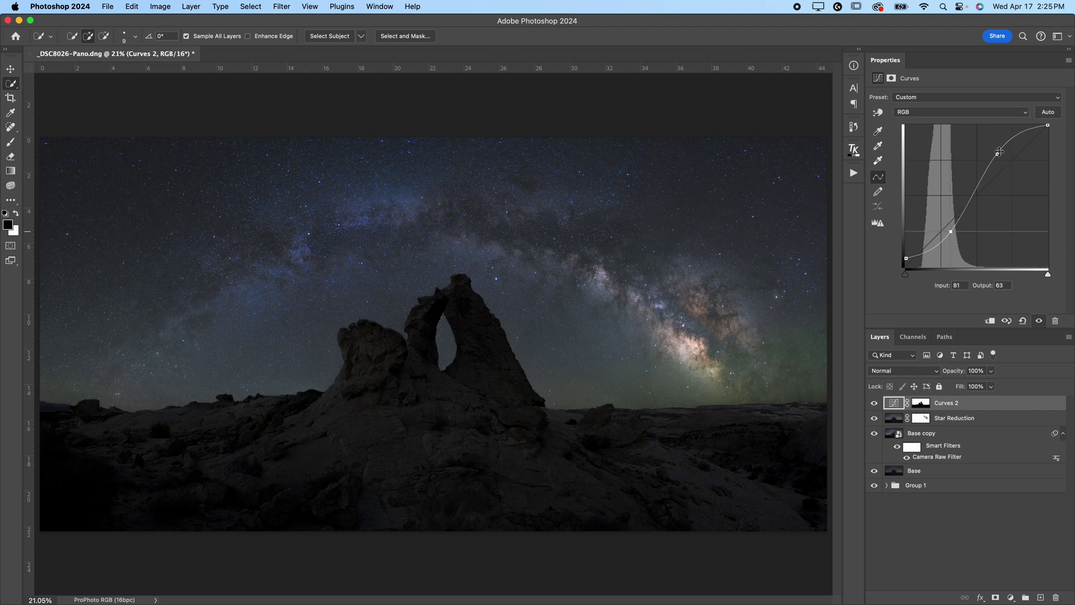
drag(997, 154, 1007, 145)
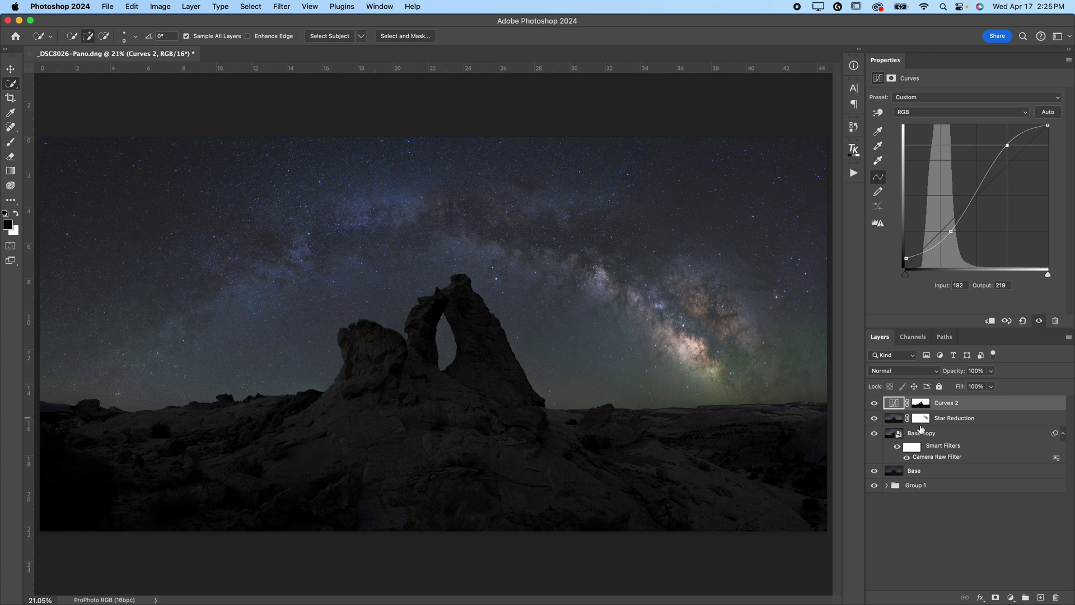
click(940, 419)
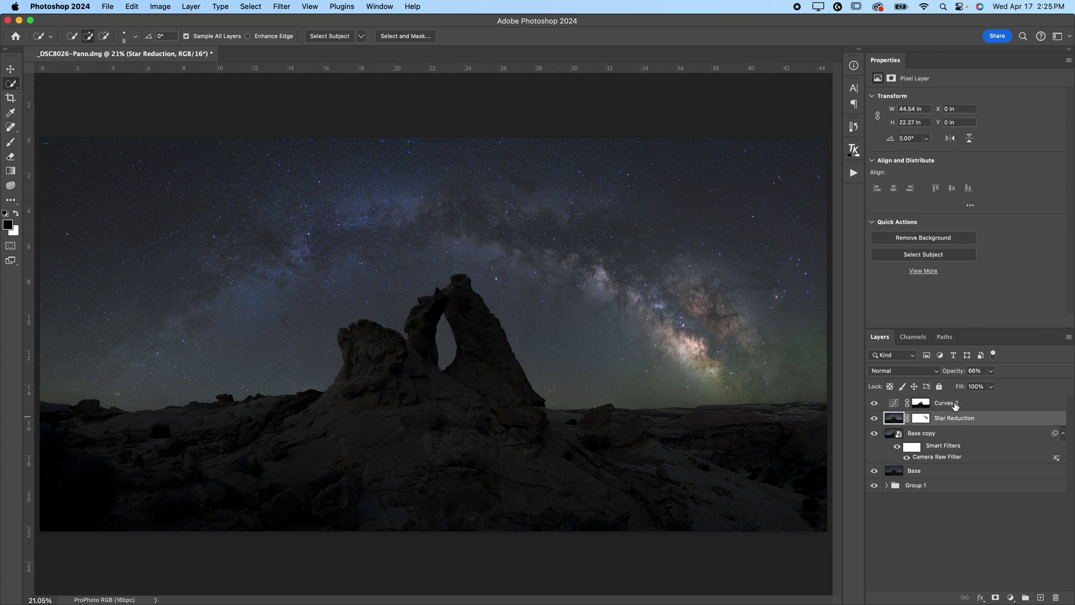
click(956, 404)
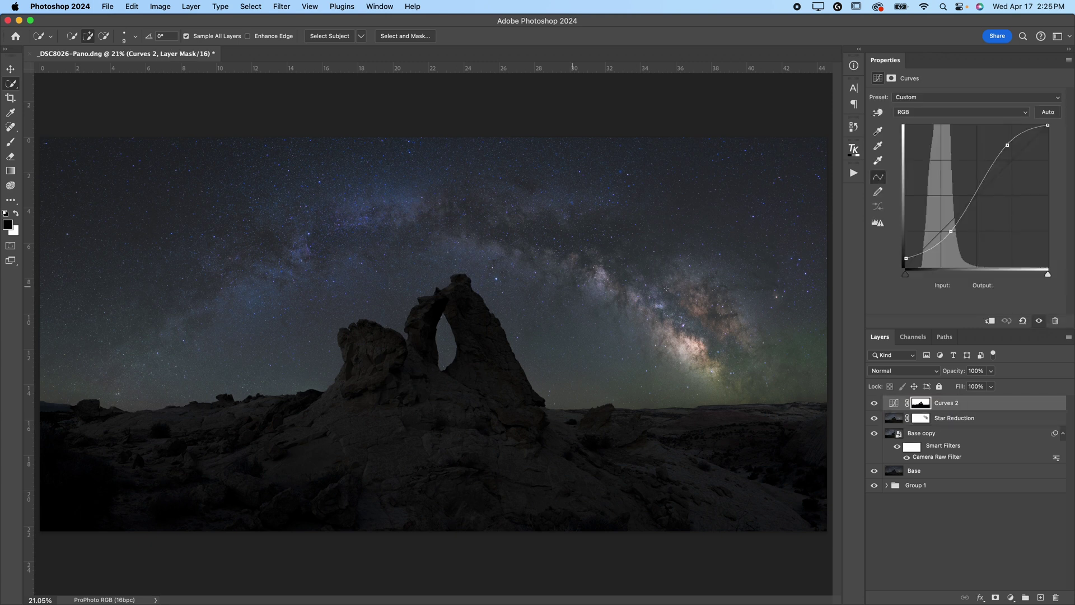
drag(876, 418, 874, 403)
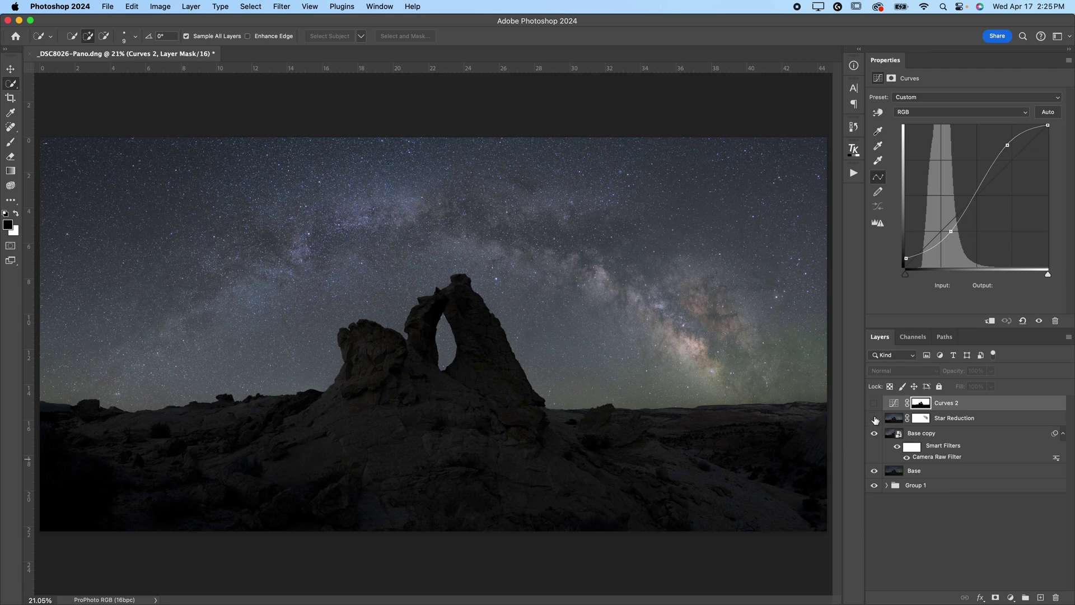
drag(876, 419, 874, 404)
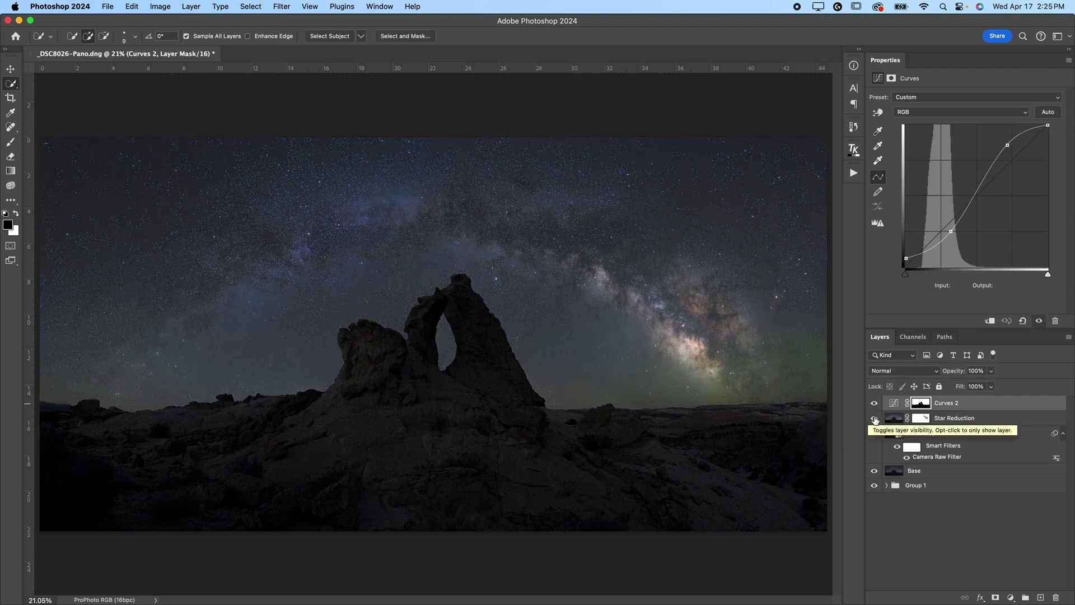
drag(875, 418, 874, 404)
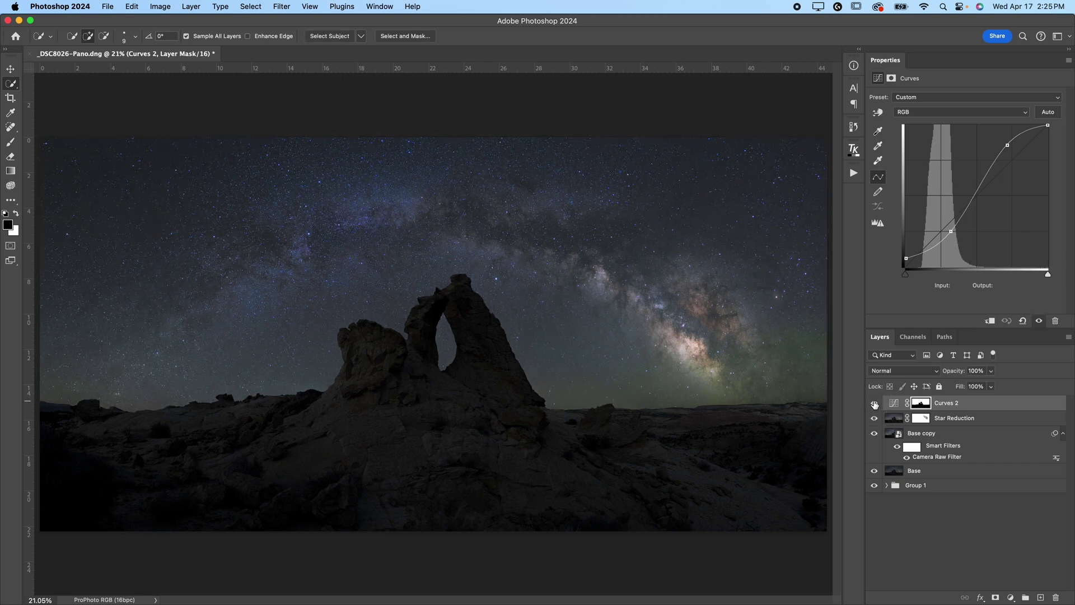